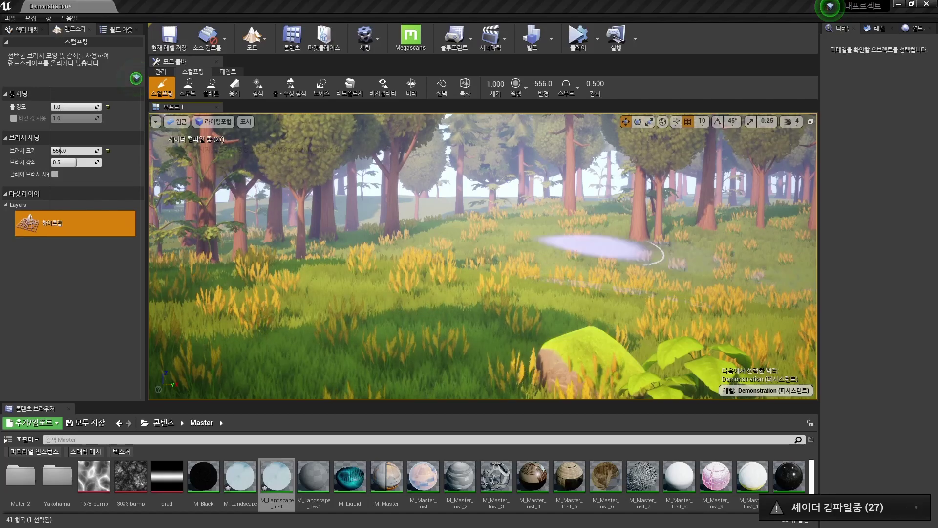
# Raise a mound on the ground and flatten it into a flat-topped plateau.
pyautogui.moveTo(484, 259); pyautogui.dragTo(503, 255)
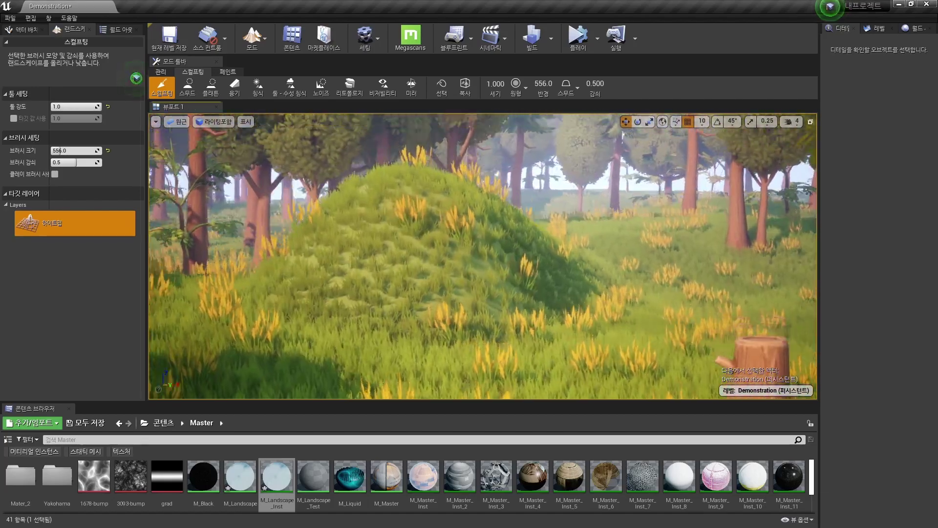
pyautogui.click(211, 87)
pyautogui.moveTo(440, 220); pyautogui.dragTo(484, 215)
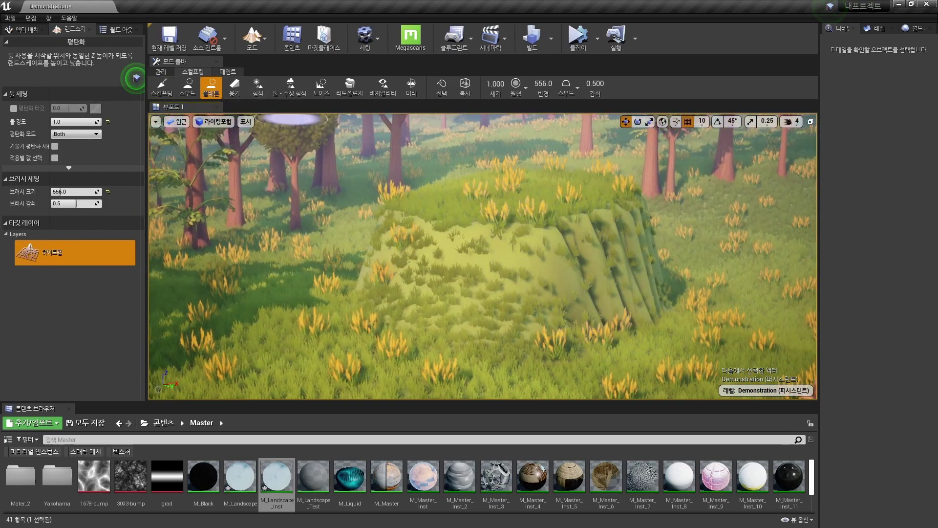
# Smooth the terrain at strength 0.1, then pick the Ground paint layer.
pyautogui.click(188, 87)
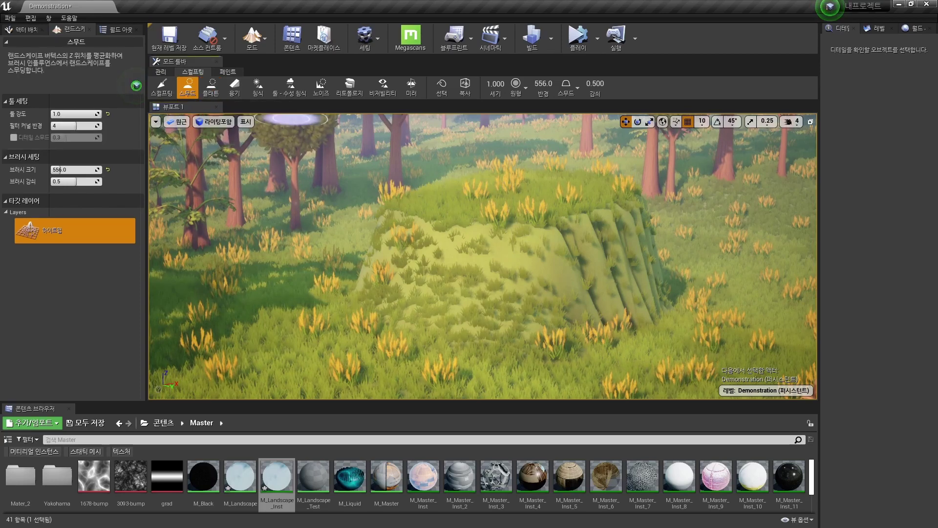
pyautogui.click(73, 113)
pyautogui.write('0.1')
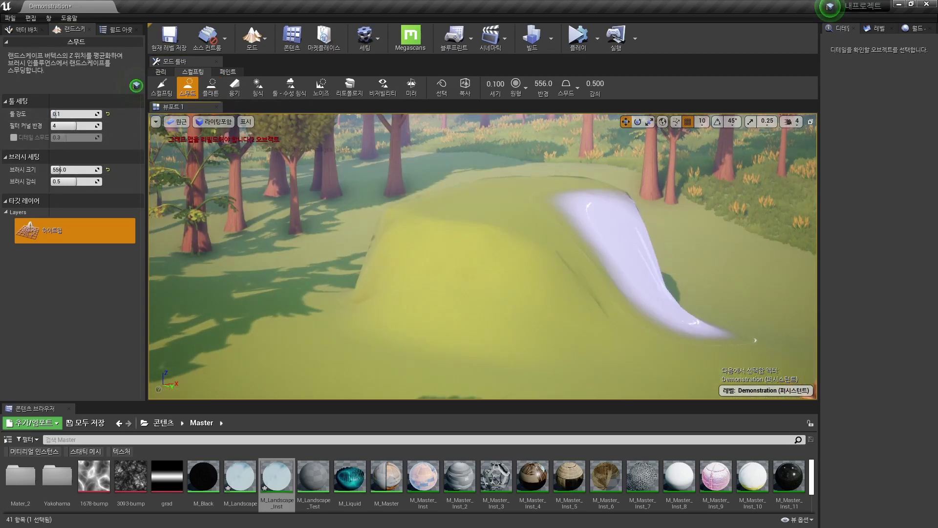
pyautogui.click(228, 72)
pyautogui.click(69, 303)
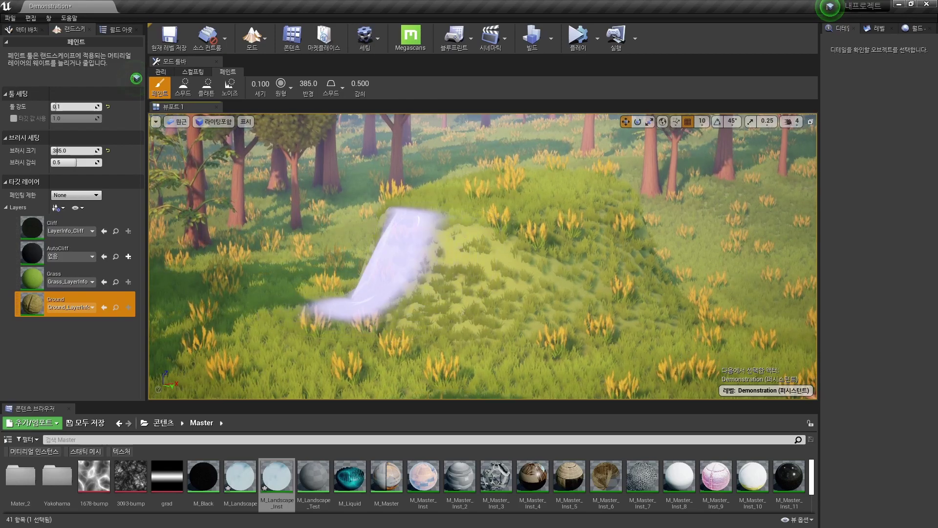
# Paint Ground dirt over the mound with a smaller brush, then open the landscape's material.
pyautogui.press('[')
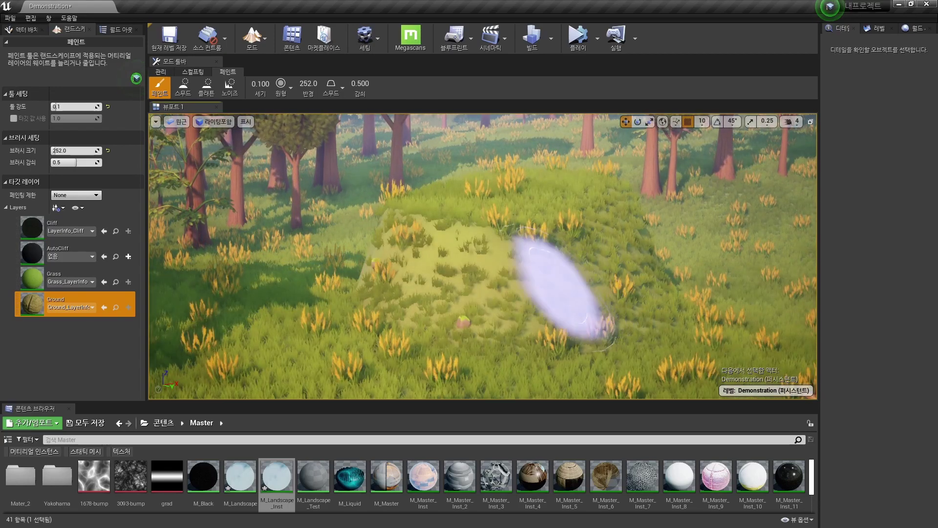
pyautogui.moveTo(562, 289)
pyautogui.mouseDown()
pyautogui.moveTo(499, 269)
pyautogui.moveTo(631, 266)
pyautogui.mouseUp()
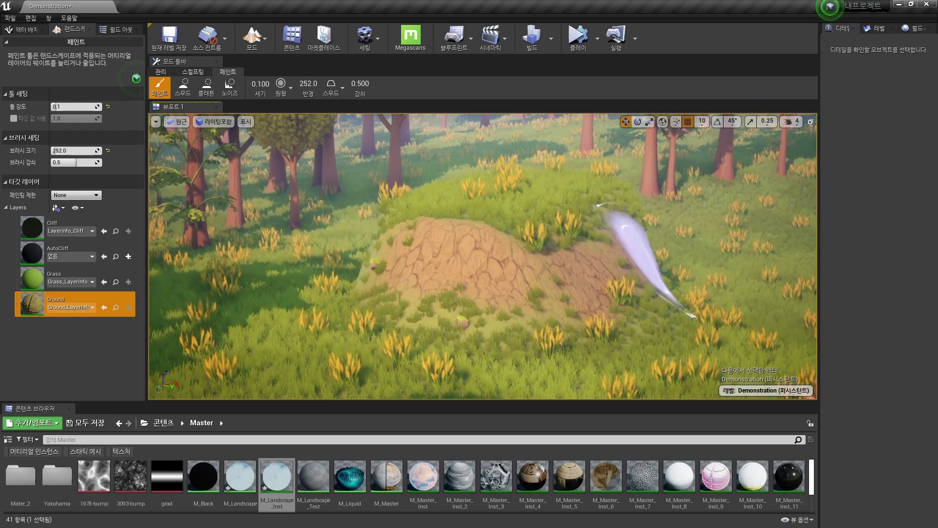
pyautogui.hotkey('shift', '1')
pyautogui.press('Right')
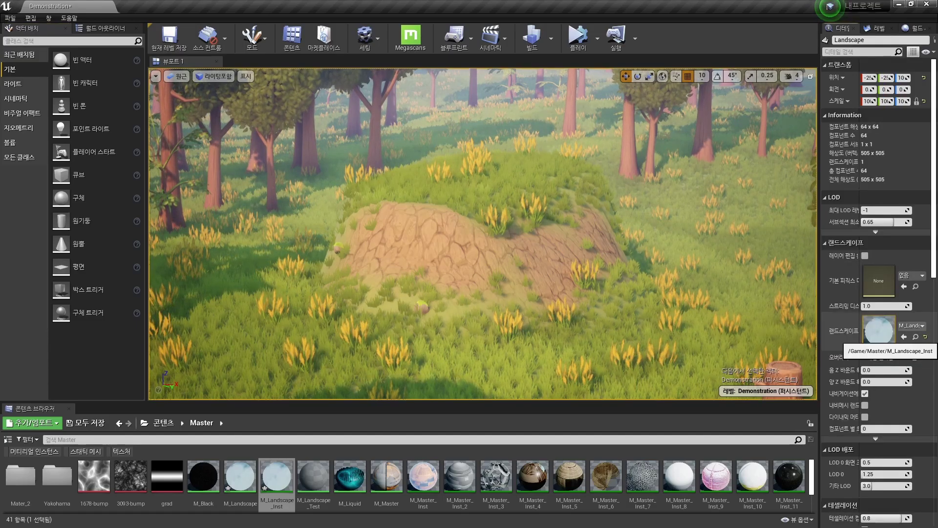
pyautogui.doubleClick(856, 336)
# Open the parent M_Landscape graph and delete the old WorldAlignedBlend nodes.
pyautogui.click(56, 6)
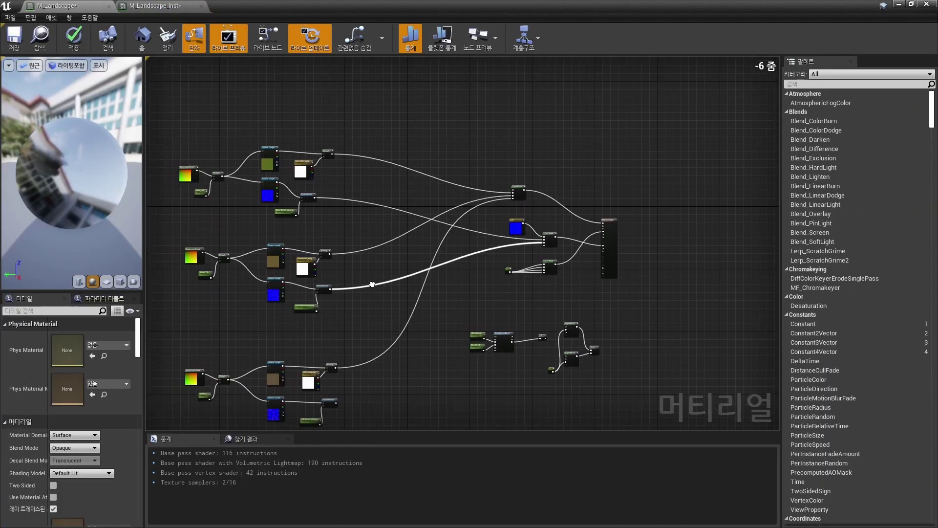
pyautogui.scroll(4, 562, 244)
pyautogui.moveTo(532, 164); pyautogui.dragTo(469, 205, button='right')
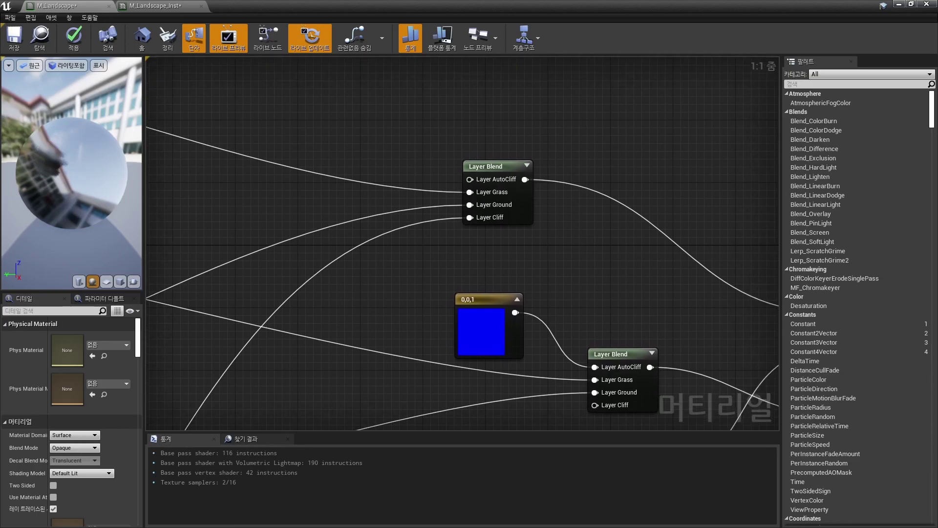
pyautogui.scroll(-3, 564, 258)
pyautogui.moveTo(564, 258); pyautogui.dragTo(478, 77, button='right')
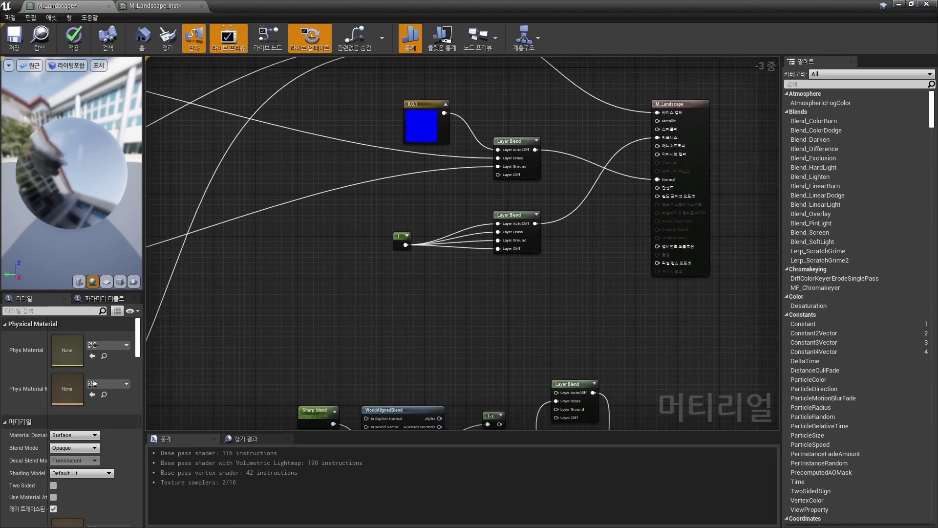
pyautogui.moveTo(580, 244)
pyautogui.mouseDown(button='right')
pyautogui.moveTo(577, 92)
pyautogui.moveTo(579, 340)
pyautogui.mouseUp(button='right')
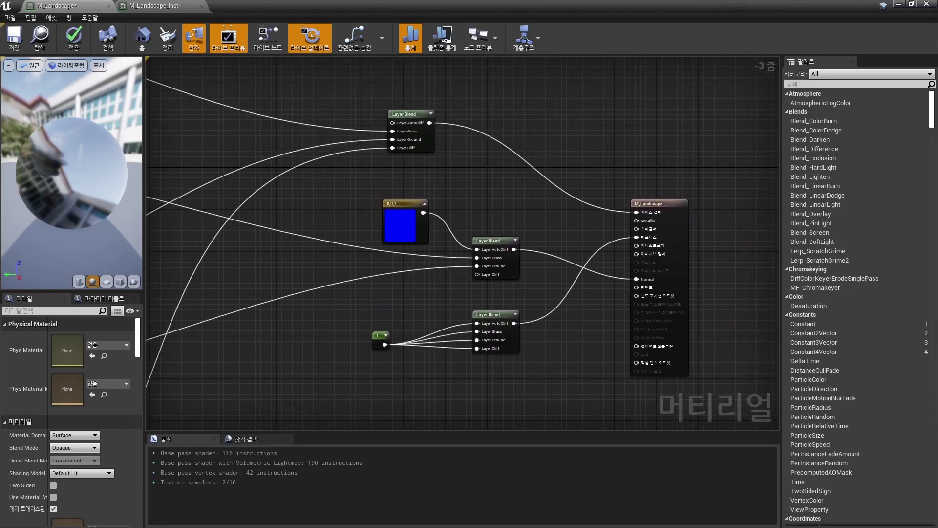
pyautogui.scroll(-2, 467, 313)
pyautogui.scroll(2, 441, 315)
pyautogui.moveTo(440, 315)
pyautogui.mouseDown(button='right')
pyautogui.moveTo(403, 384)
pyautogui.moveTo(404, 220)
pyautogui.mouseUp(button='right')
pyautogui.moveTo(247, 256); pyautogui.dragTo(465, 426)
pyautogui.press('Delete')
# Pan and zoom the graph to center on the Layer Blend nodes.
pyautogui.moveTo(440, 293); pyautogui.dragTo(440, 388, button='right')
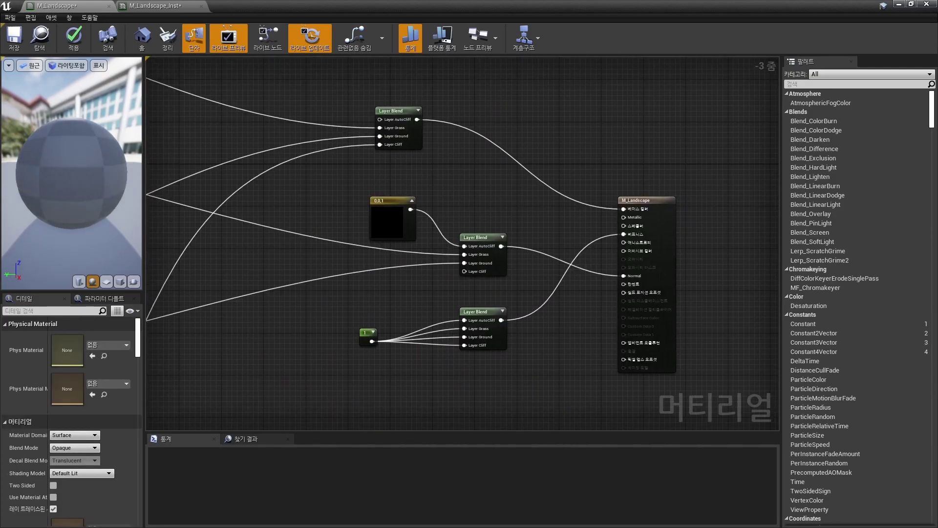
pyautogui.scroll(1, 295, 187)
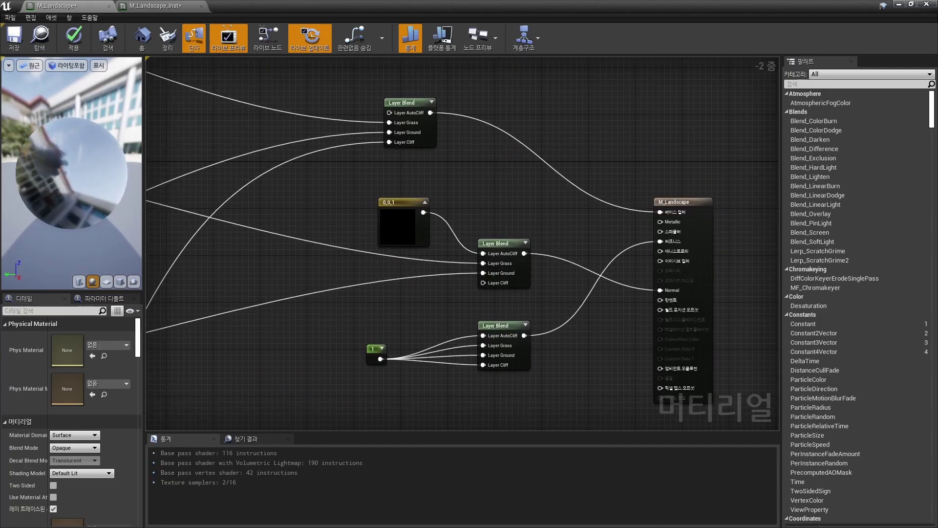
pyautogui.moveTo(362, 313)
pyautogui.mouseDown(button='right')
pyautogui.moveTo(509, 278)
pyautogui.moveTo(562, 396)
pyautogui.mouseUp(button='right')
pyautogui.scroll(-2, 509, 279)
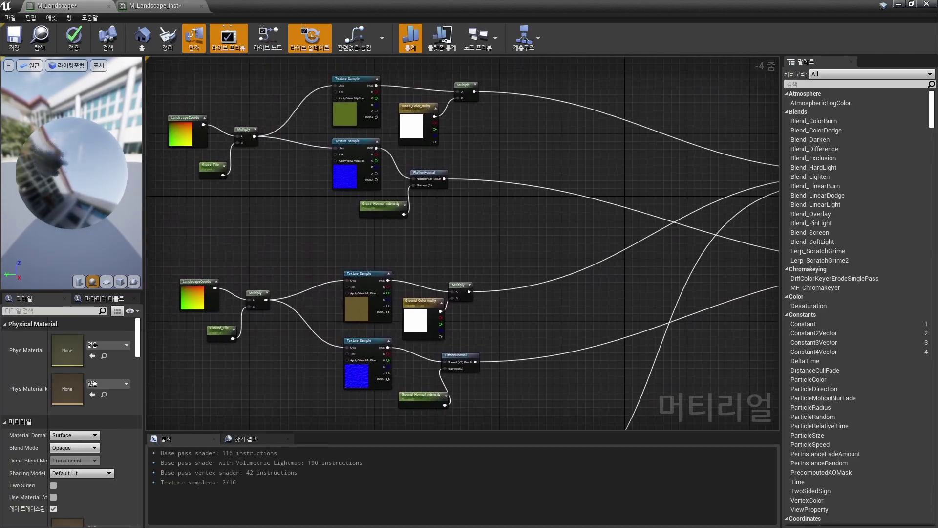
pyautogui.moveTo(539, 340); pyautogui.dragTo(524, 356, button='right')
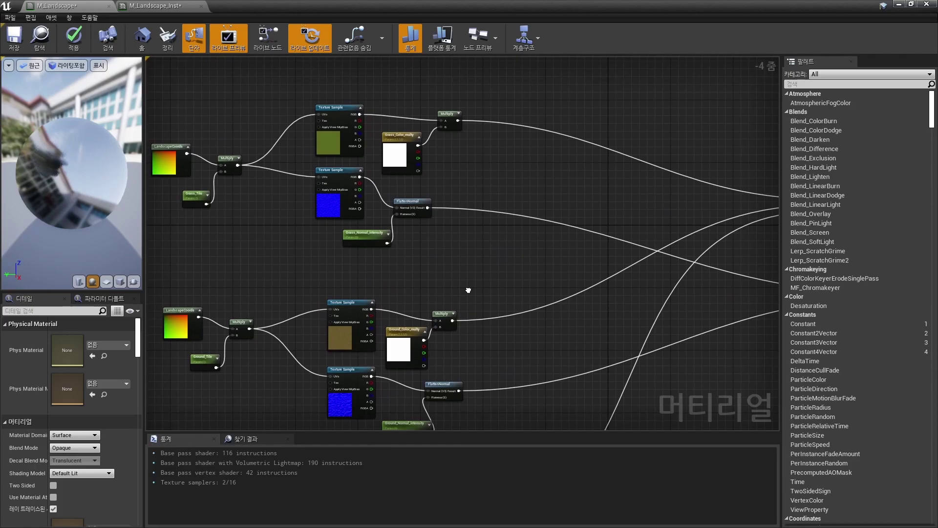
pyautogui.scroll(-1, 406, 328)
pyautogui.moveTo(405, 327); pyautogui.dragTo(371, 313, button='right')
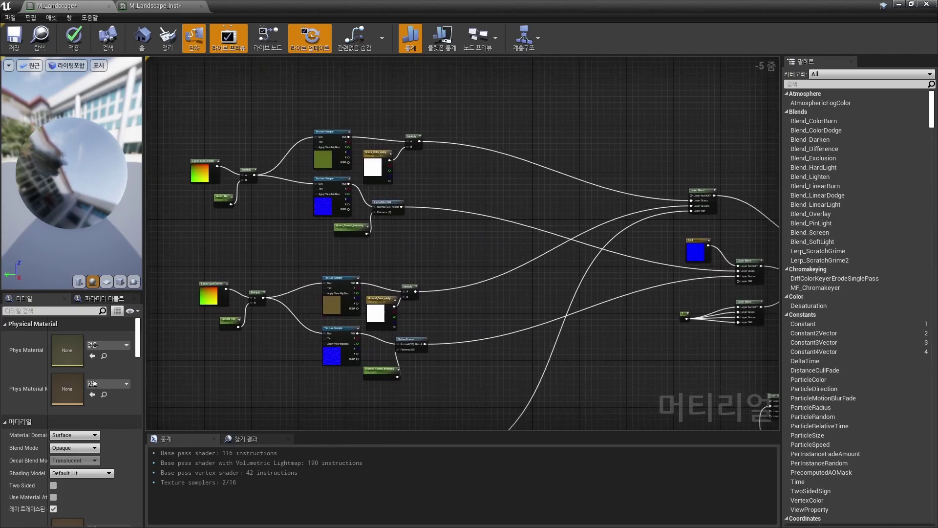
pyautogui.scroll(3, 417, 190)
pyautogui.moveTo(418, 191); pyautogui.dragTo(34, 199, button='right')
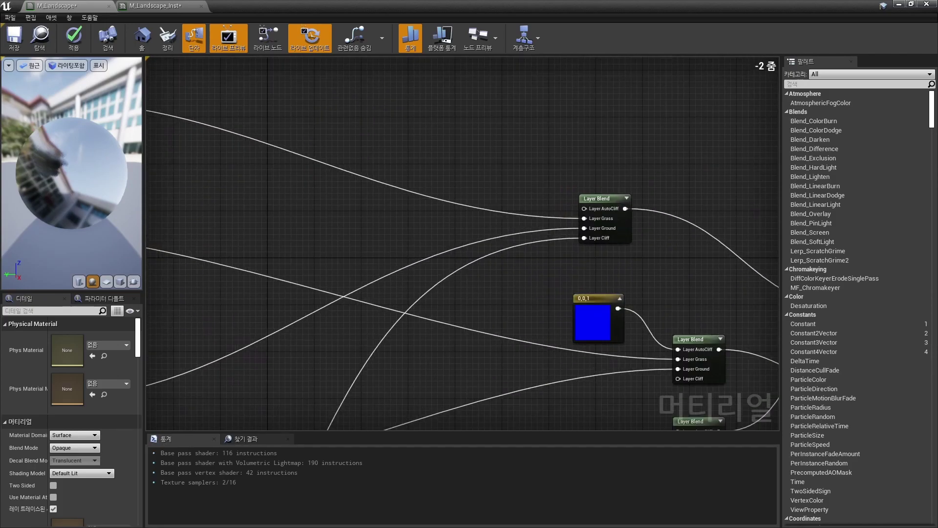
pyautogui.scroll(1, 500, 236)
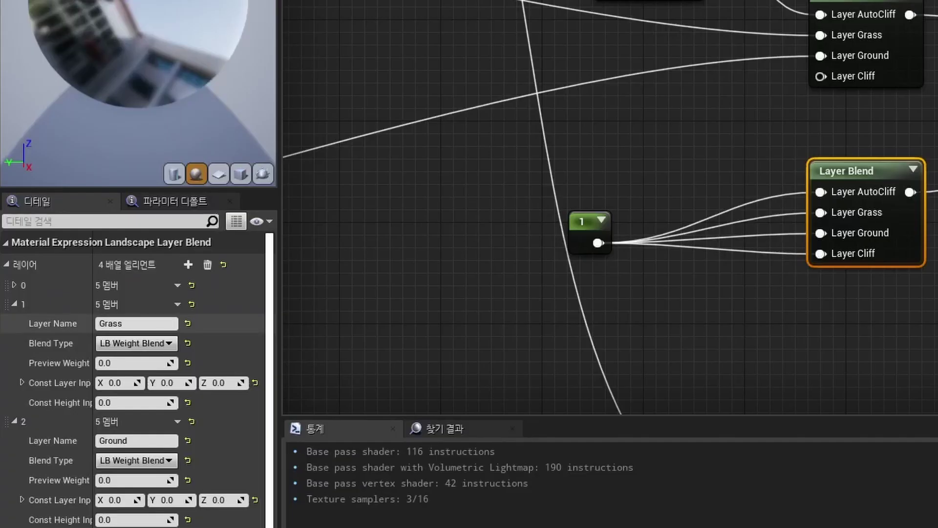
# Insert two empty layer entries ahead of AutoCliff in the Layer Blend's Layers array.
pyautogui.click(177, 285)
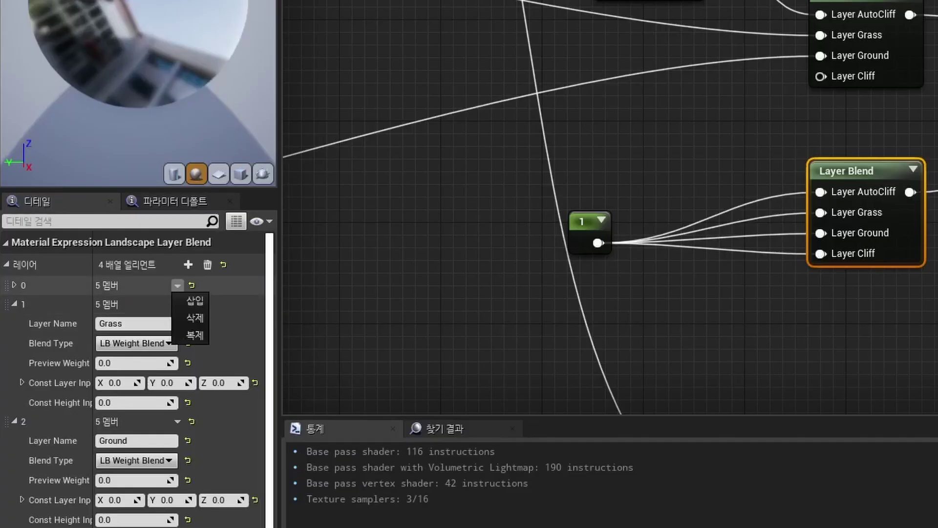
pyautogui.click(195, 300)
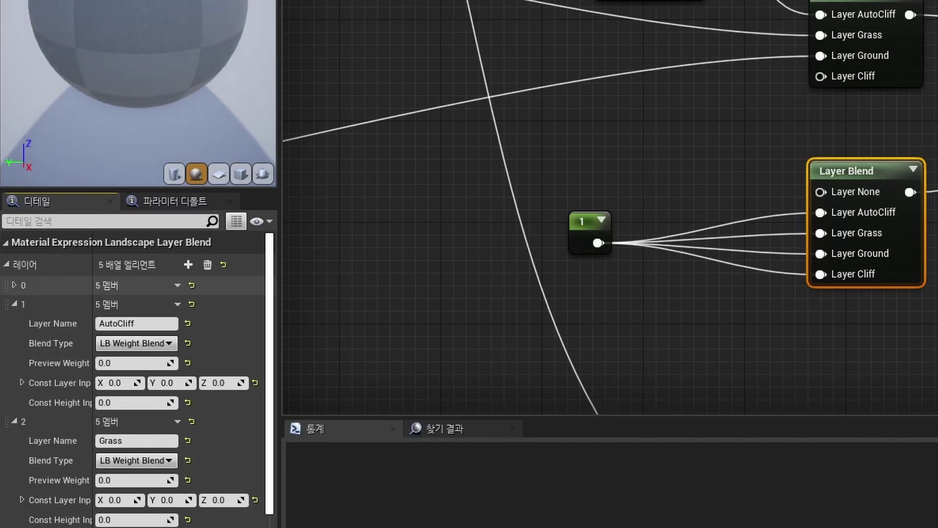
pyautogui.click(14, 285)
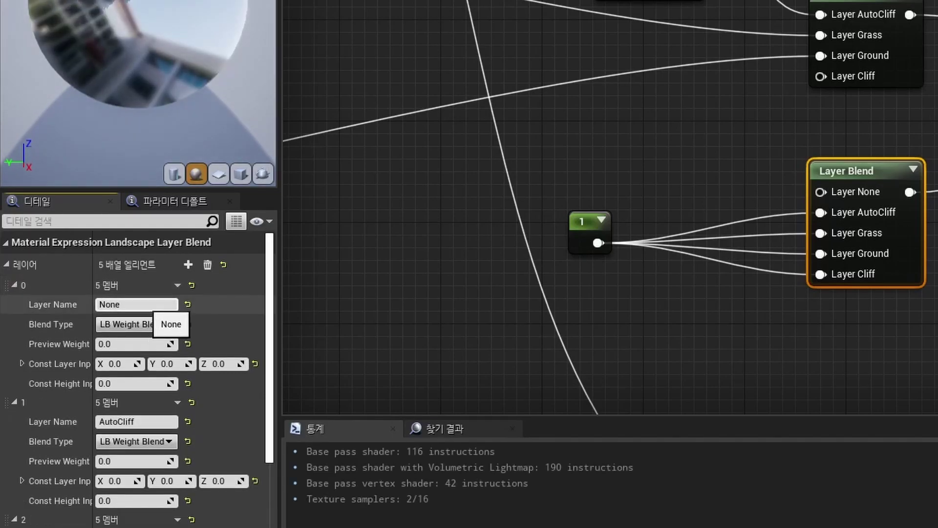
pyautogui.click(178, 285)
pyautogui.click(184, 300)
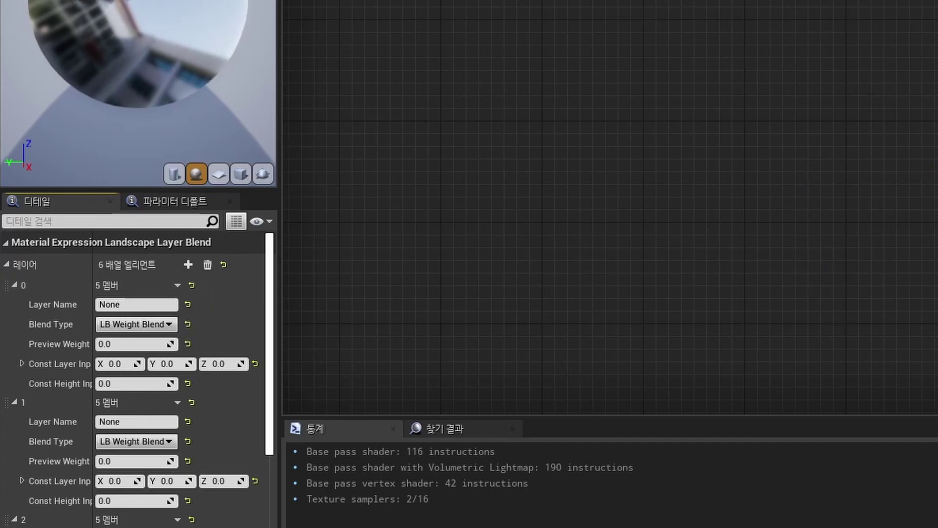
pyautogui.click(792, 186)
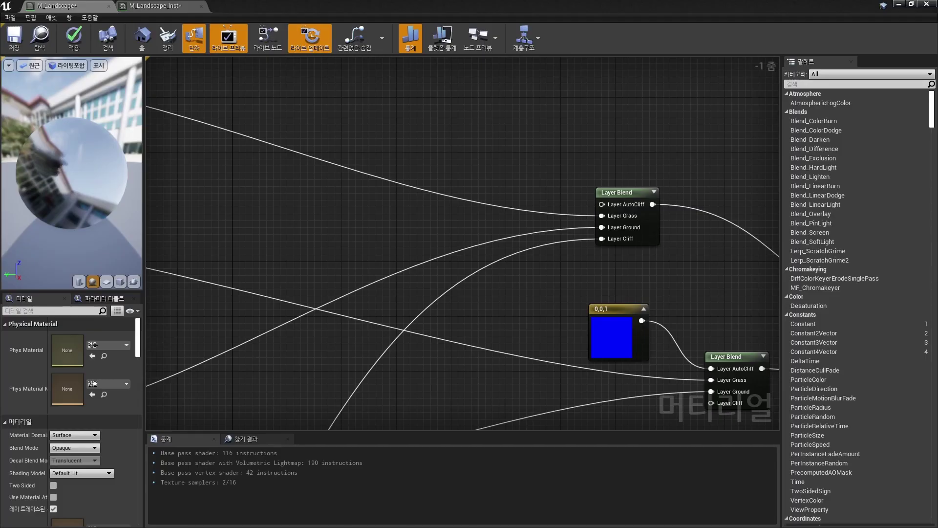
# Add a WorldAlignedBlend node via the graph's node search.
pyautogui.scroll(-2, 631, 386)
pyautogui.scroll(-1, 630, 386)
pyautogui.rightClick(457, 199)
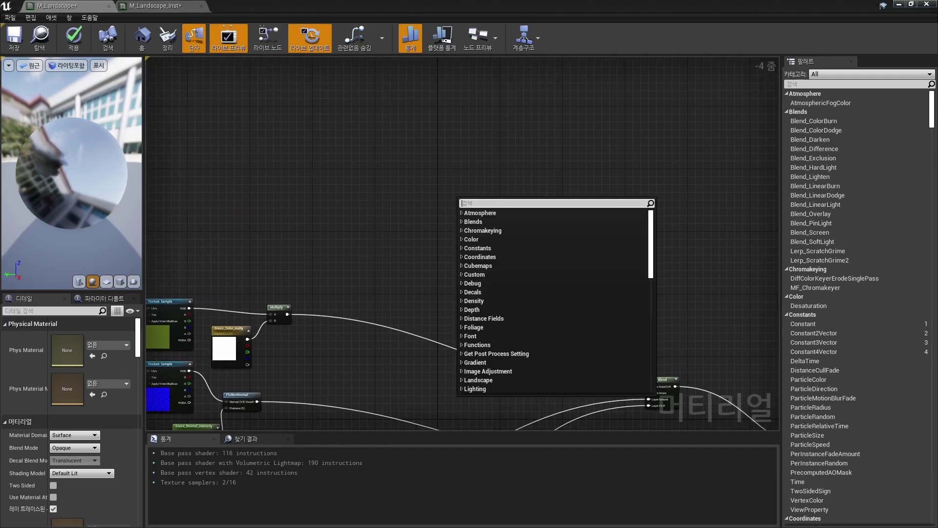
pyautogui.write('Worlda')
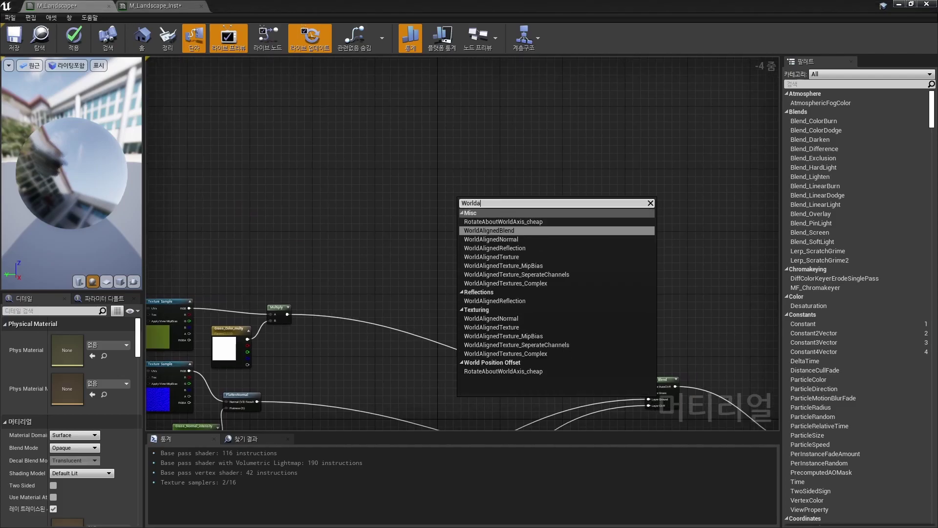
pyautogui.write('ligned')
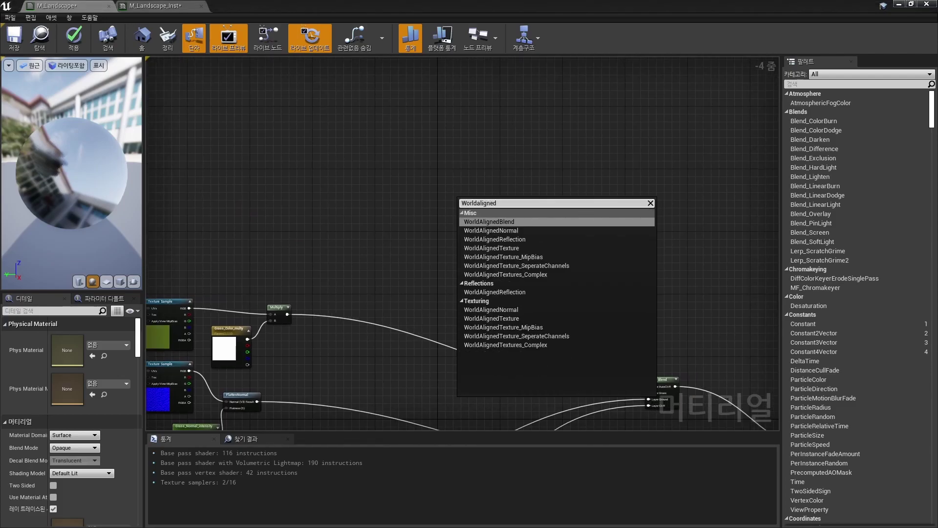
pyautogui.click(471, 221)
# Place a constant node and wire it into WorldAlignedBlend's Blend Sharpness.
pyautogui.scroll(2, 471, 205)
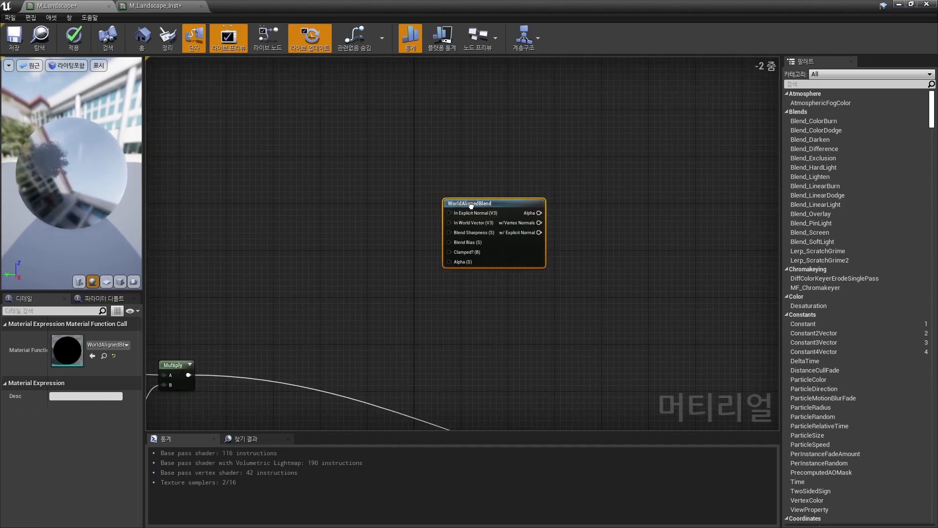
pyautogui.scroll(2, 471, 205)
pyautogui.moveTo(471, 206); pyautogui.dragTo(419, 220, button='right')
pyautogui.click(341, 240)
pyautogui.moveTo(347, 248); pyautogui.dragTo(424, 251)
# Convert the Blend Sharpness constant into a Blend_Sharpness parameter.
pyautogui.rightClick(335, 228)
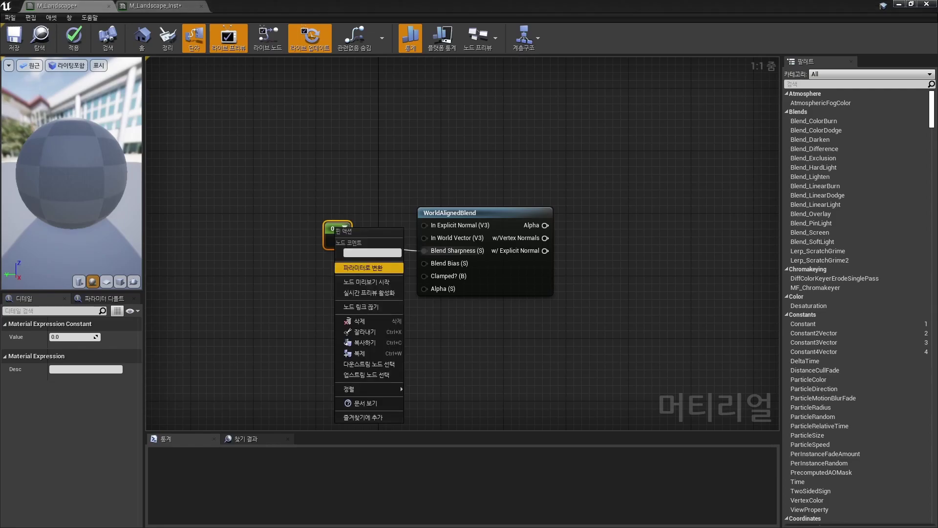
pyautogui.click(367, 268)
pyautogui.write('nd_Sharpness')
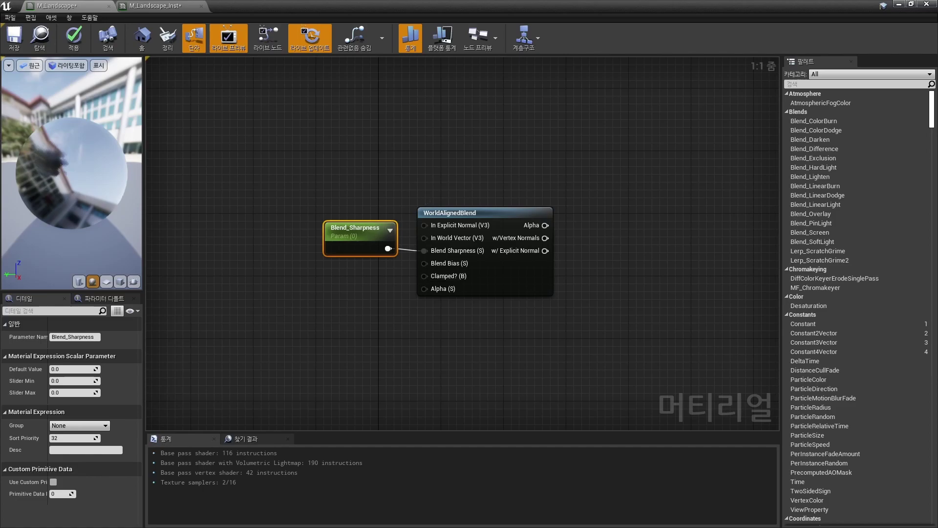
pyautogui.moveTo(356, 228); pyautogui.dragTo(349, 213)
# Wire a new constant into Blend Bias and convert it to a Blend_Bias parameter.
pyautogui.click(326, 281)
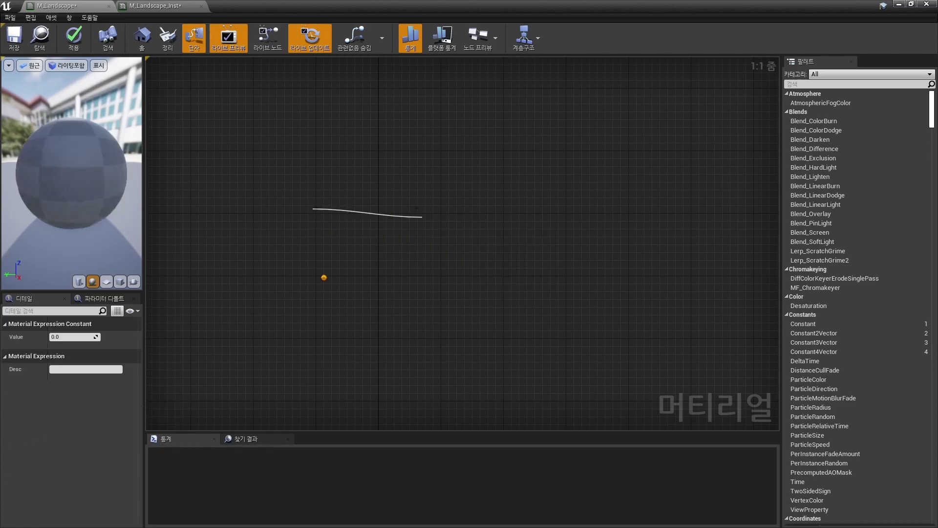
pyautogui.moveTo(343, 298); pyautogui.dragTo(438, 276)
pyautogui.rightClick(337, 292)
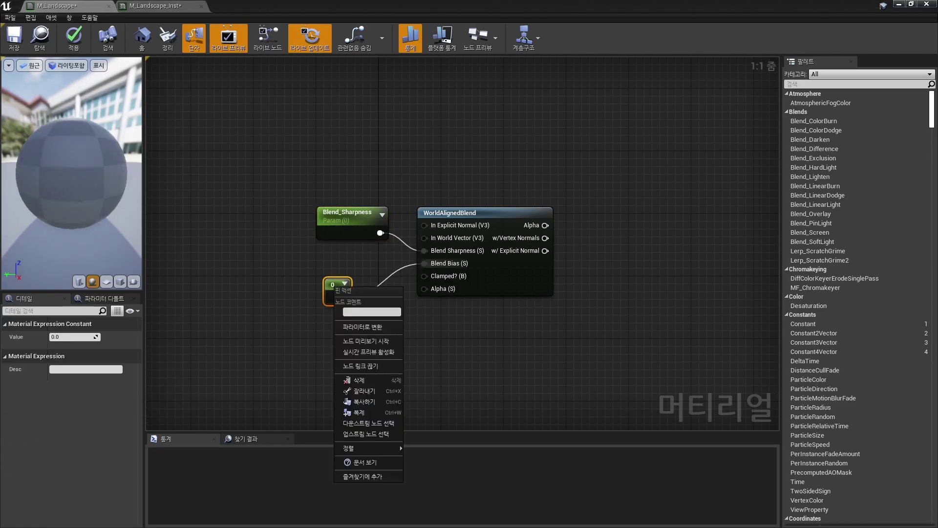
pyautogui.click(371, 326)
pyautogui.write('nd')
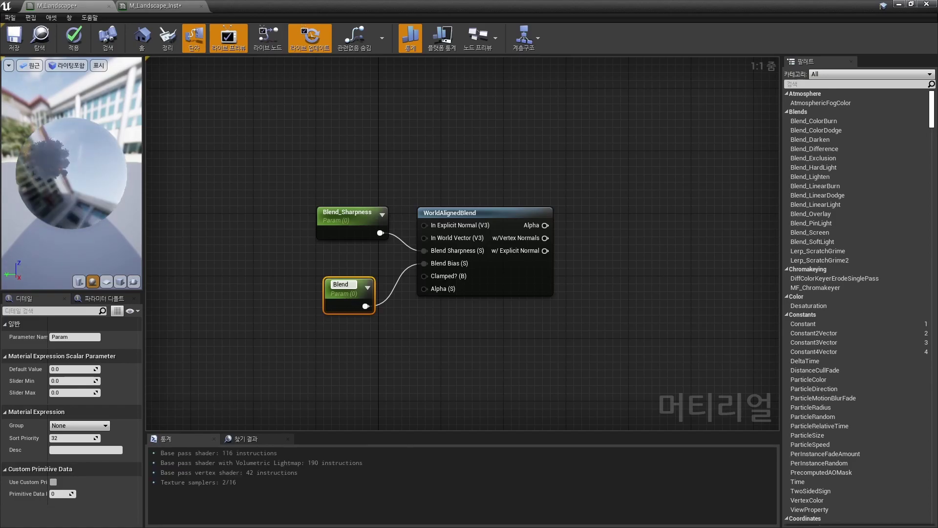
pyautogui.write('_Bias\\')
pyautogui.press('Return')
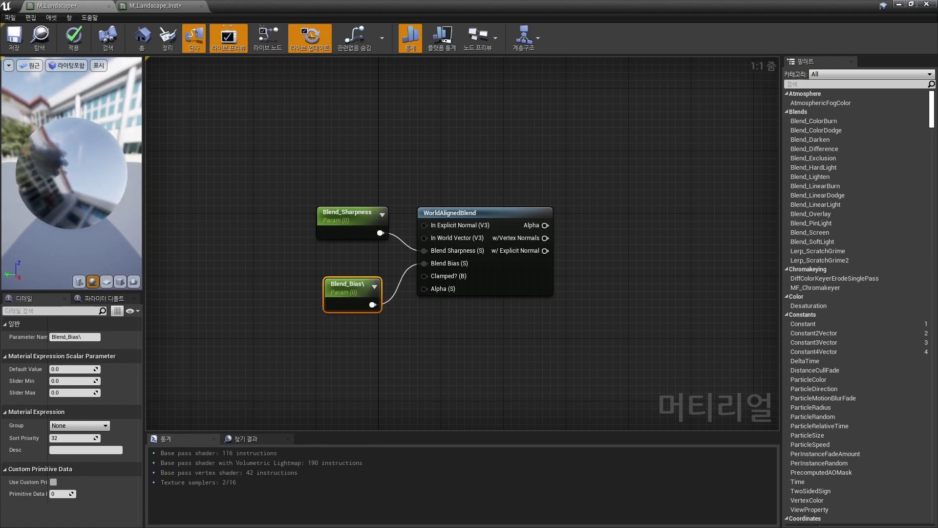
pyautogui.press('BackSpace')
pyautogui.press('Return')
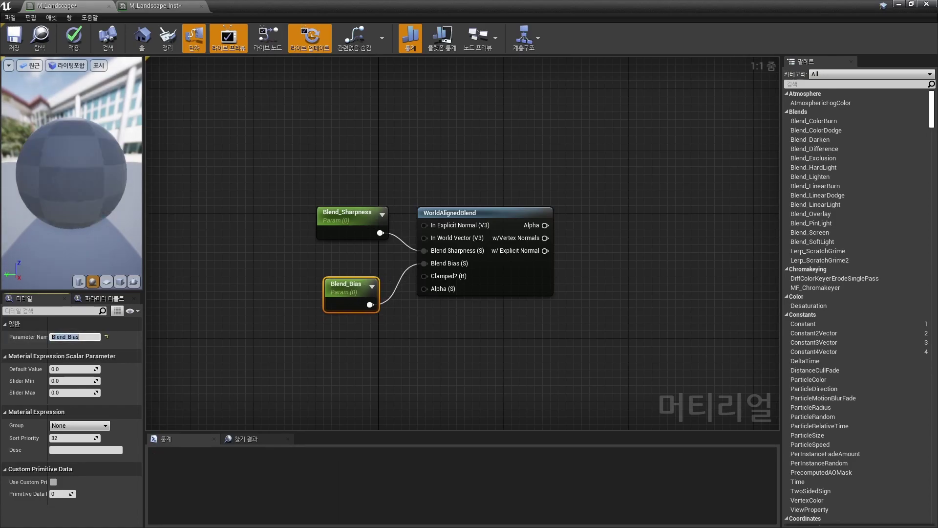
pyautogui.moveTo(337, 293); pyautogui.dragTo(330, 285)
# Set Blend_Sharpness's default to -22 and Blend_Bias's default to 9.
pyautogui.click(347, 227)
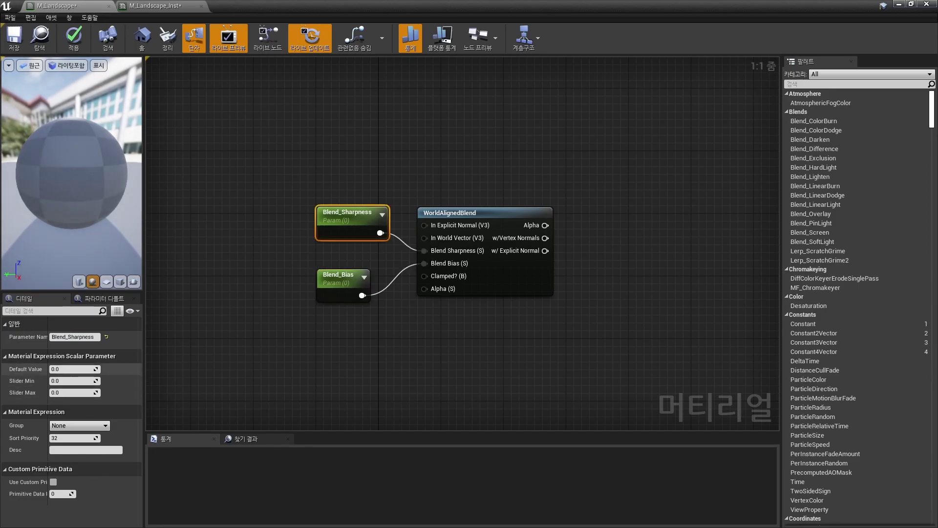
pyautogui.write('-')
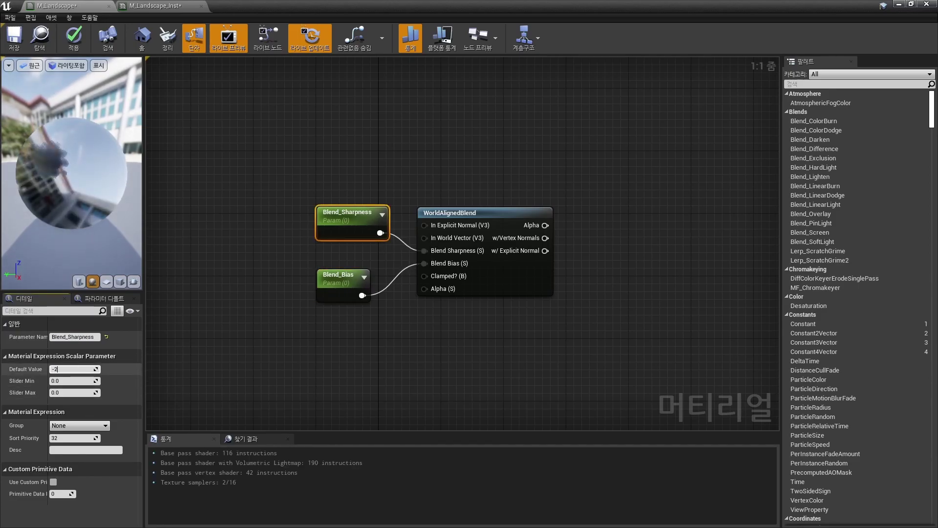
pyautogui.write('2')
pyautogui.press('Return')
pyautogui.click(342, 281)
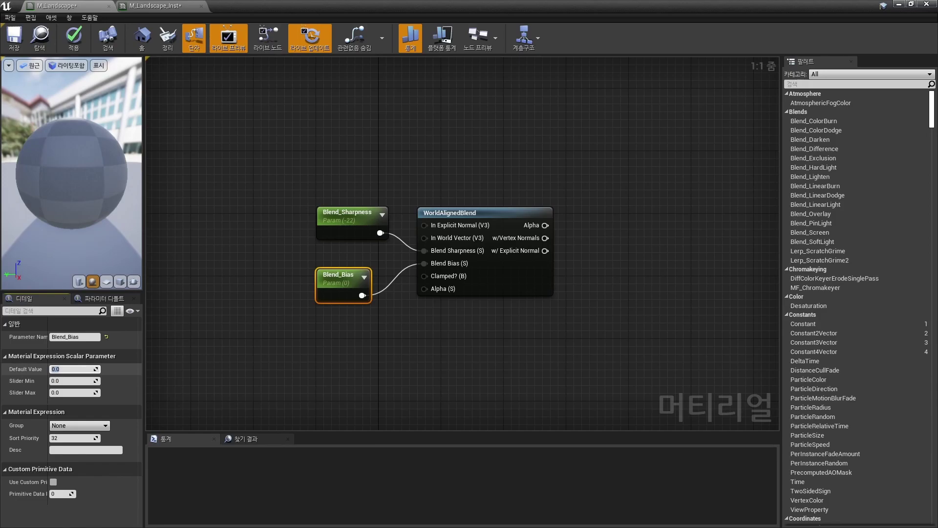
pyautogui.write('9')
pyautogui.press('Return')
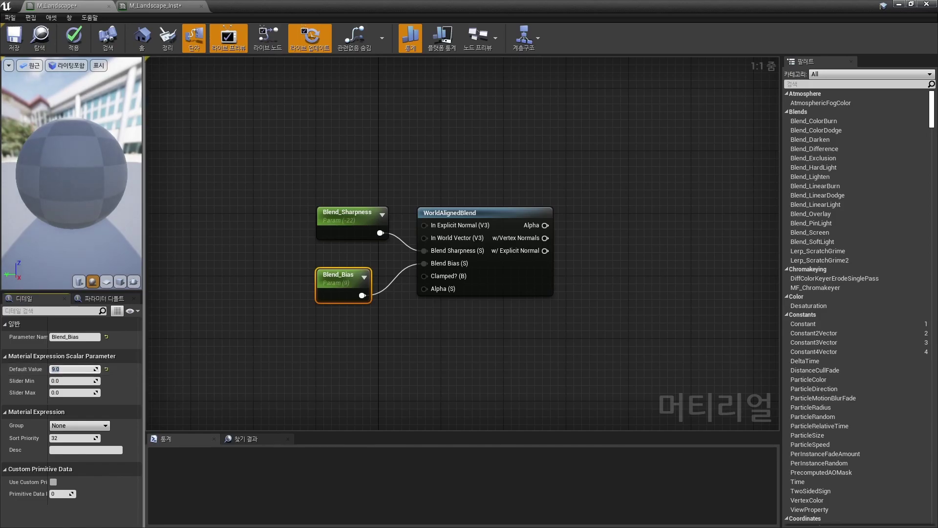
pyautogui.click(395, 303)
# Add a Lerp node to the graph.
pyautogui.scroll(-4, 396, 303)
pyautogui.scroll(2, 396, 288)
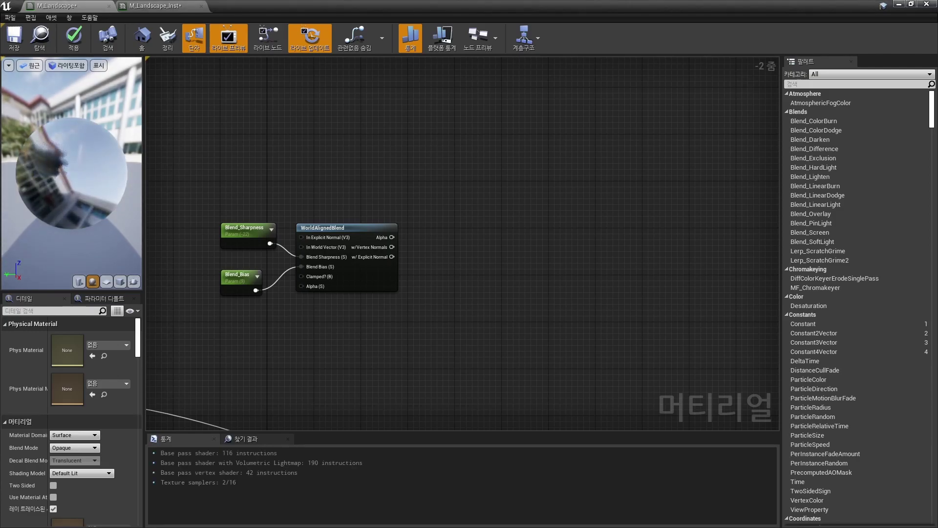
pyautogui.moveTo(494, 173); pyautogui.dragTo(508, 184, button='right')
pyautogui.click(508, 185)
# Connect WorldAlignedBlend's Alpha to the Lerp's Alpha input.
pyautogui.moveTo(508, 186); pyautogui.dragTo(485, 186)
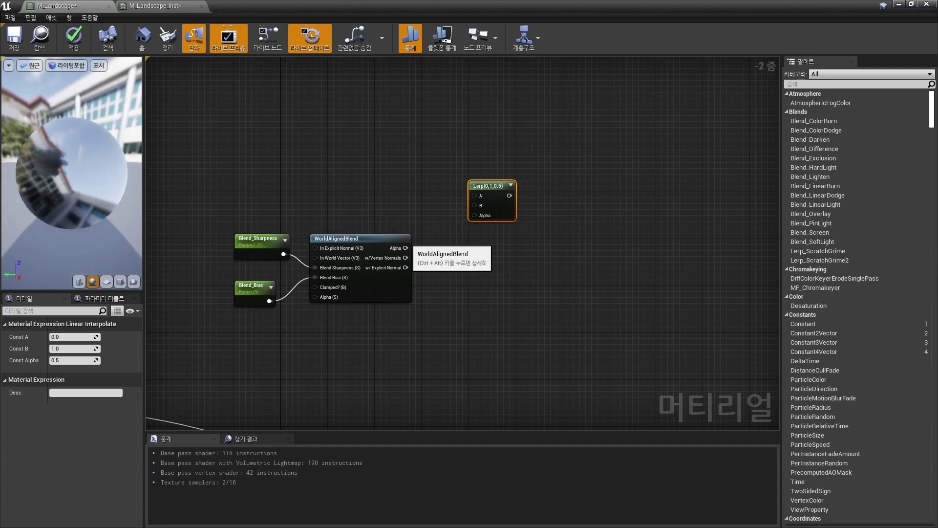
pyautogui.moveTo(405, 248); pyautogui.dragTo(474, 215)
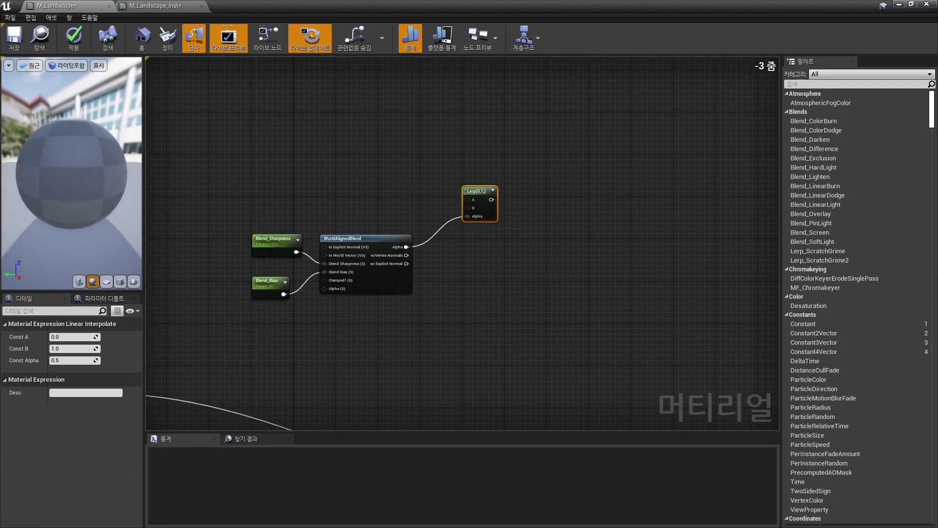
pyautogui.scroll(-4, 517, 156)
pyautogui.scroll(1, 473, 175)
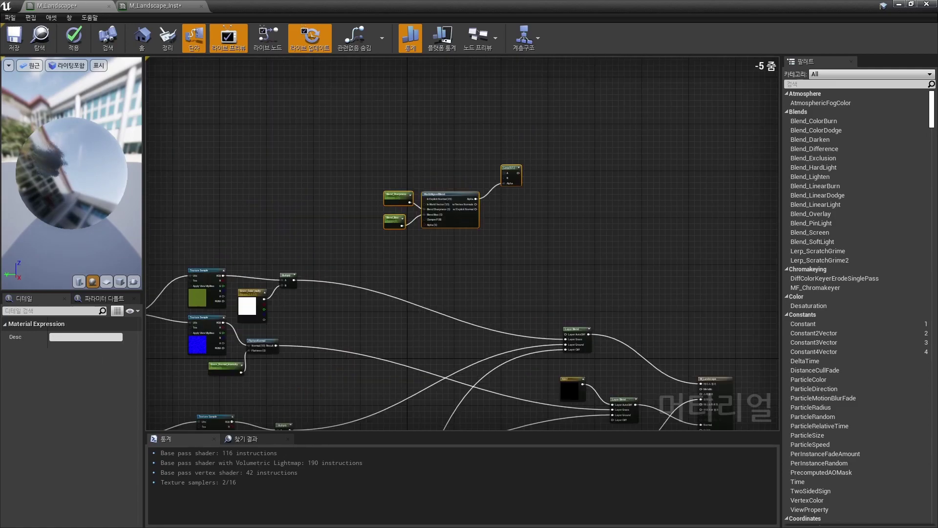
pyautogui.scroll(1, 473, 175)
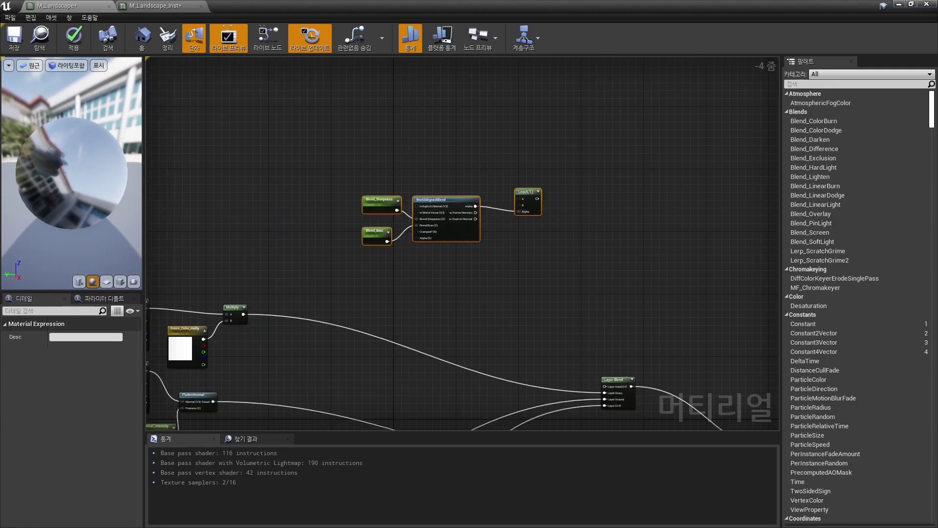
pyautogui.moveTo(525, 191); pyautogui.dragTo(557, 254)
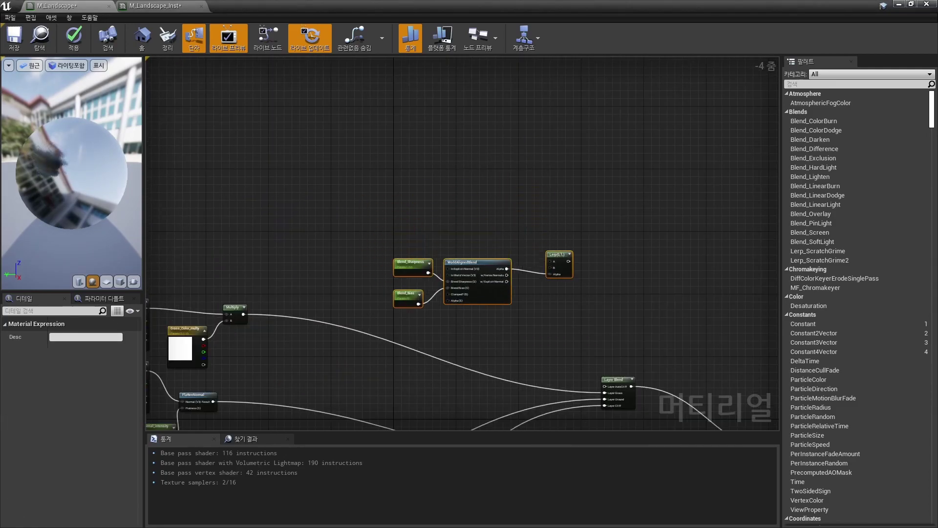
pyautogui.moveTo(538, 293); pyautogui.dragTo(686, 227, button='right')
pyautogui.click(686, 227)
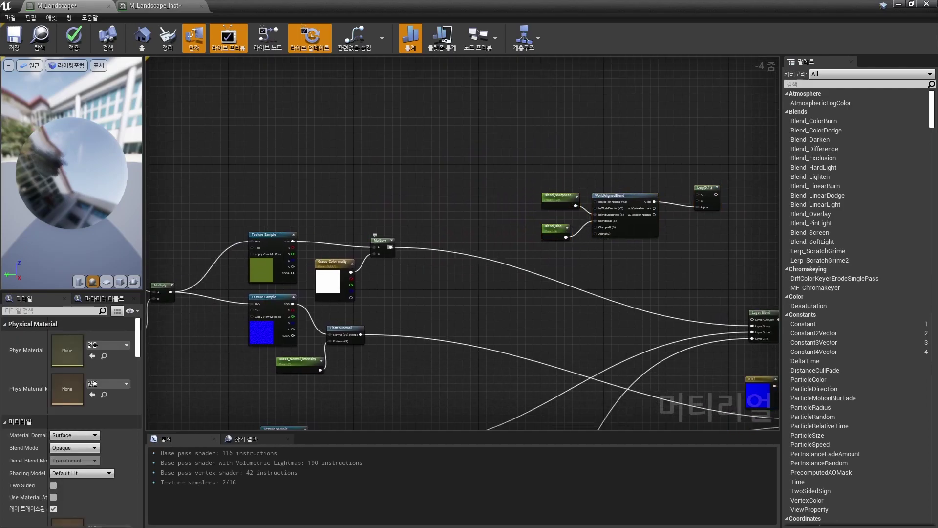
# Feed the cliff texture into Lerp B, Lerp output into AutoCliff, and apply.
pyautogui.moveTo(375, 235)
pyautogui.mouseDown()
pyautogui.moveTo(401, 258)
pyautogui.moveTo(698, 201)
pyautogui.mouseUp()
pyautogui.moveTo(440, 244)
pyautogui.mouseDown(button='right')
pyautogui.moveTo(425, 180)
pyautogui.moveTo(460, 155)
pyautogui.mouseUp(button='right')
pyautogui.moveTo(454, 278)
pyautogui.mouseDown()
pyautogui.moveTo(531, 124)
pyautogui.moveTo(512, 117)
pyautogui.moveTo(559, 332)
pyautogui.mouseUp()
pyautogui.scroll(2, 595, 72)
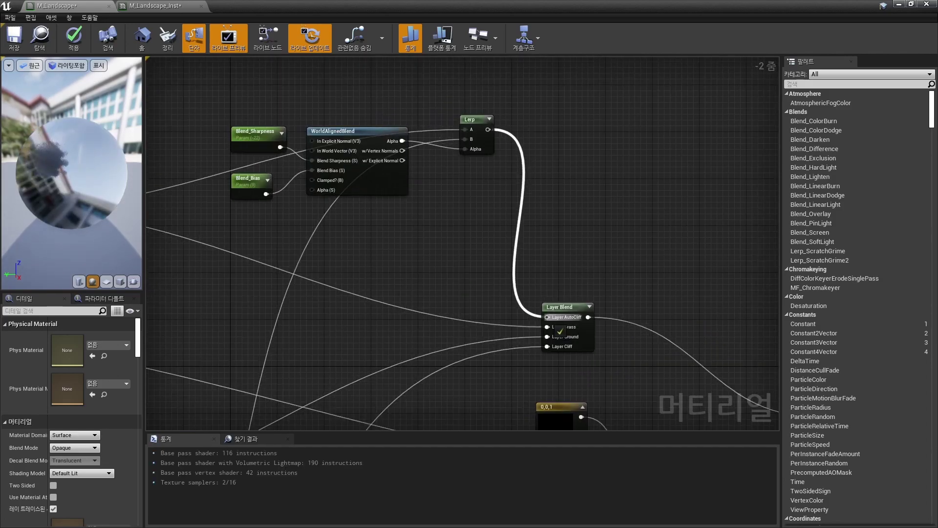
pyautogui.scroll(-1, 560, 332)
pyautogui.moveTo(559, 332); pyautogui.dragTo(626, 305, button='right')
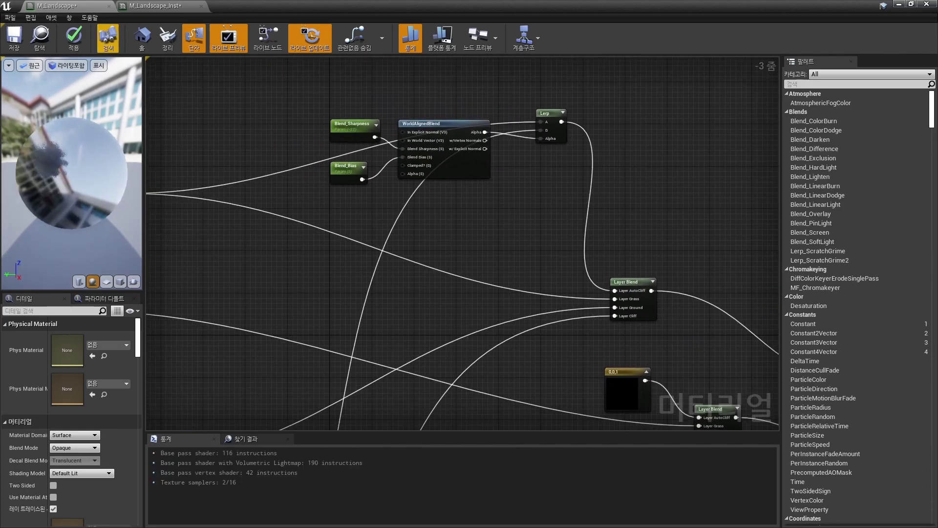
pyautogui.click(74, 38)
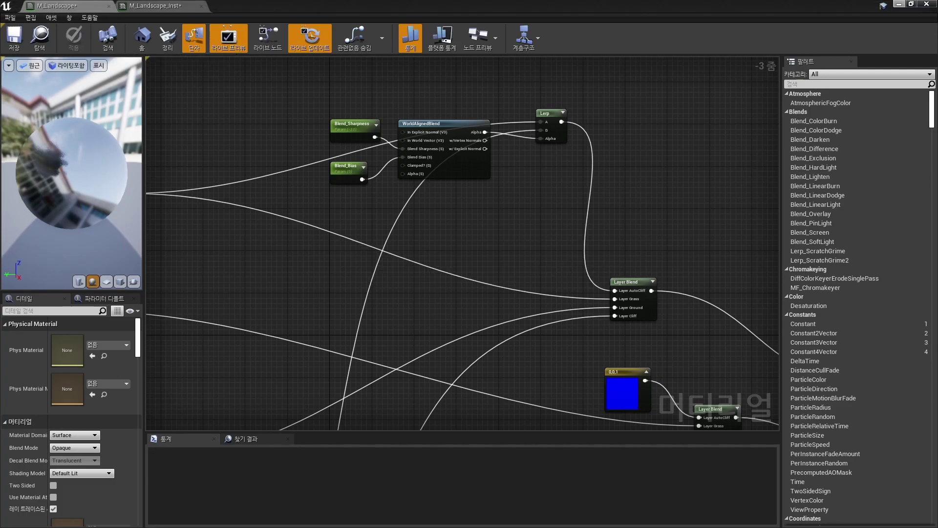
pyautogui.hotkey('alt', 'Tab')
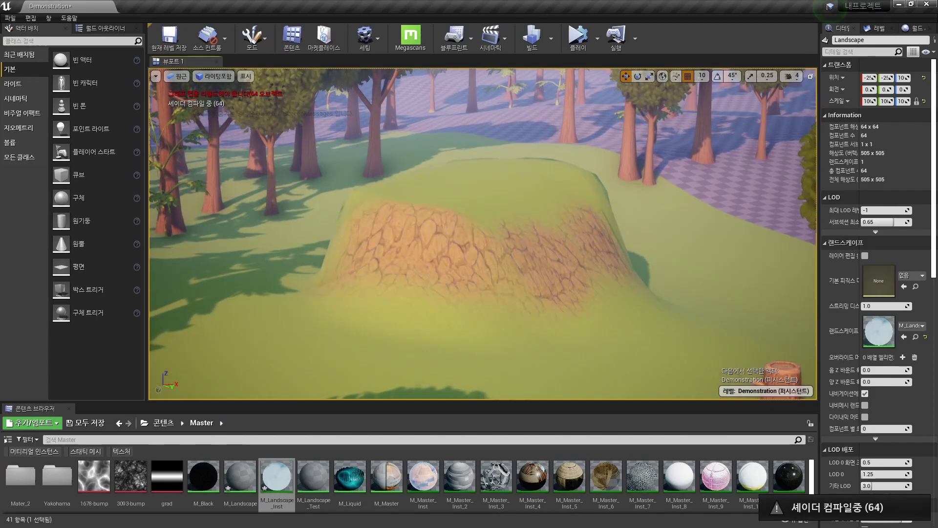
# Create the AutoCliff layer info and repaint the mound with strength 1.0.
pyautogui.hotkey('shift', '2')
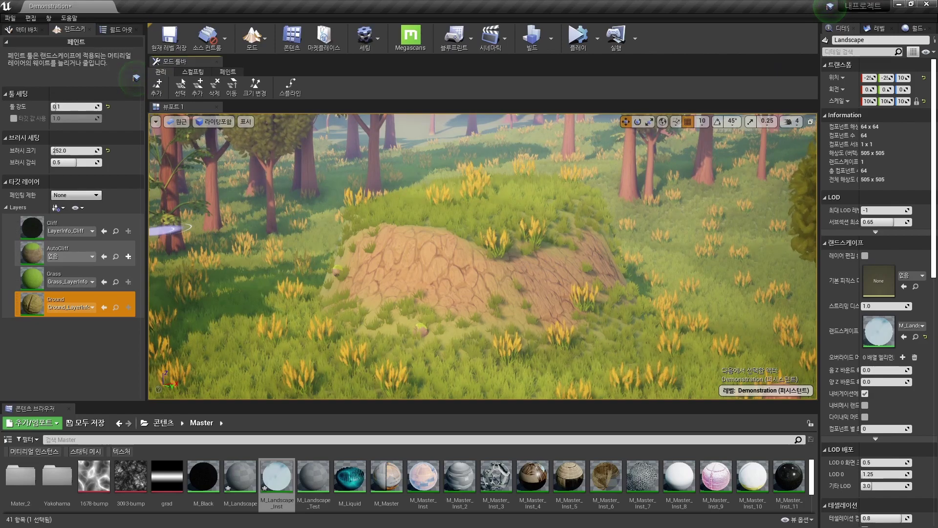
pyautogui.click(128, 256)
pyautogui.click(157, 266)
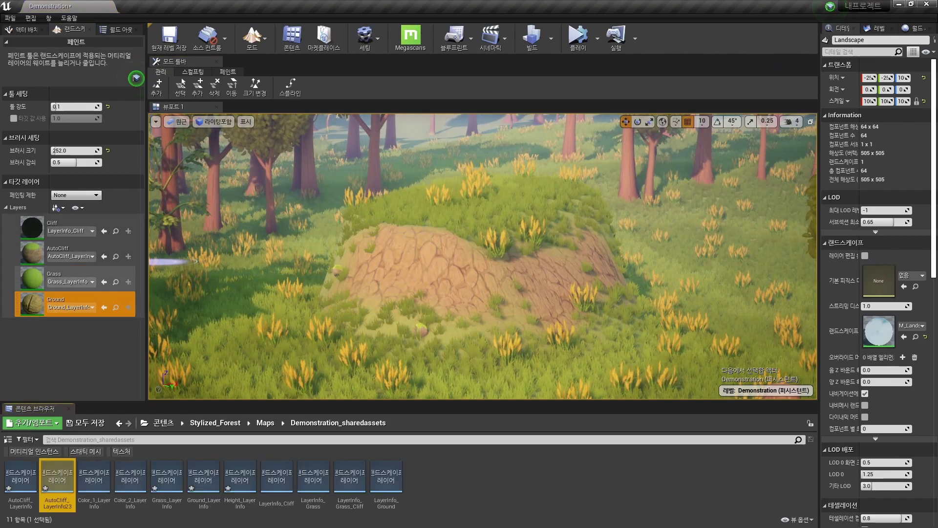
pyautogui.moveTo(482, 293); pyautogui.dragTo(477, 283)
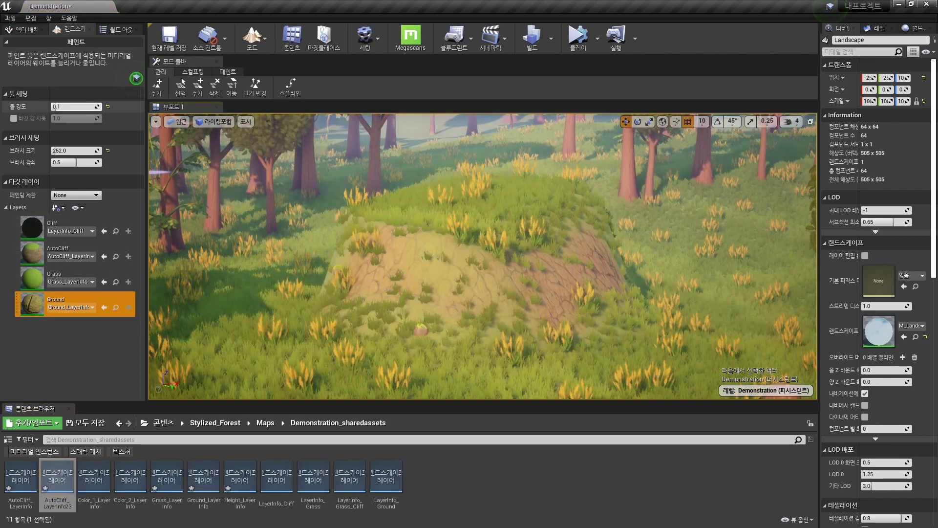
pyautogui.press('Return')
pyautogui.moveTo(345, 262); pyautogui.dragTo(574, 296)
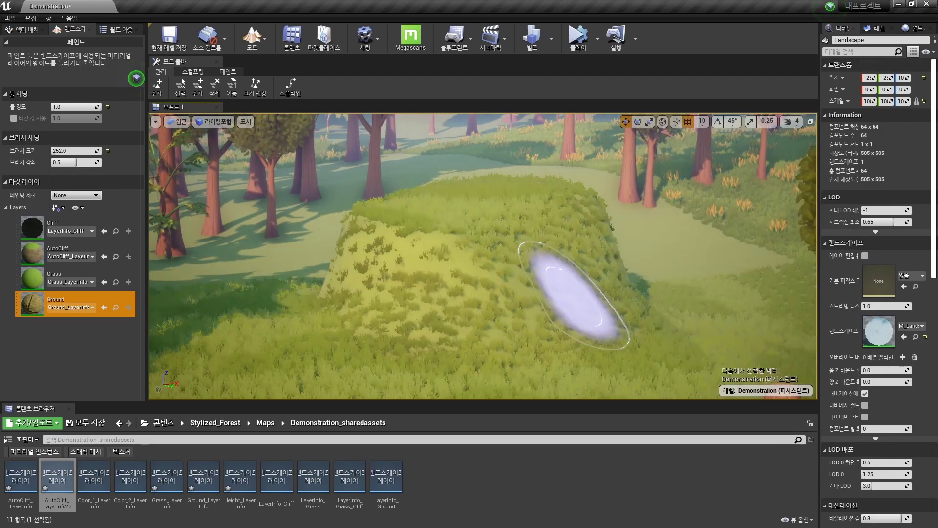
# Paint the AutoCliff layer over the mound with brush size 830.
pyautogui.click(69, 251)
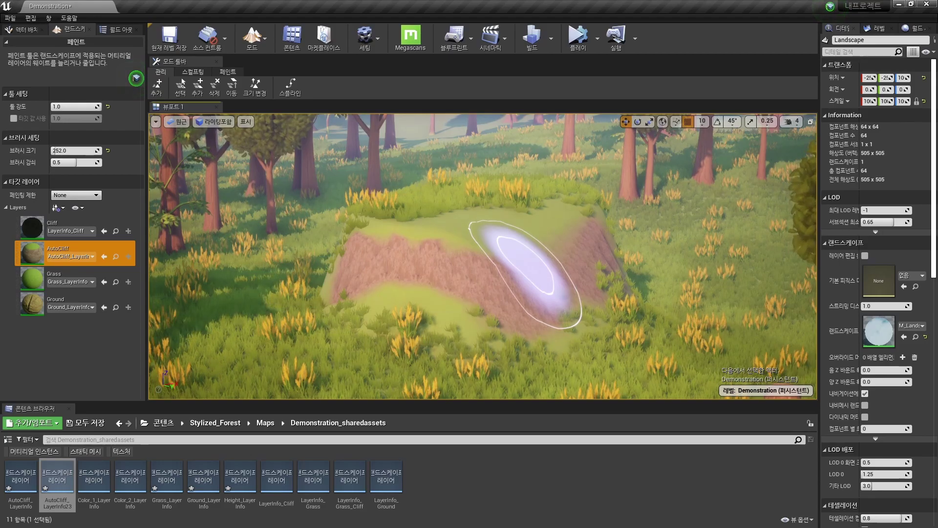
pyautogui.press(']')
pyautogui.press(']')
pyautogui.press(']')
pyautogui.moveTo(518, 273); pyautogui.dragTo(431, 298)
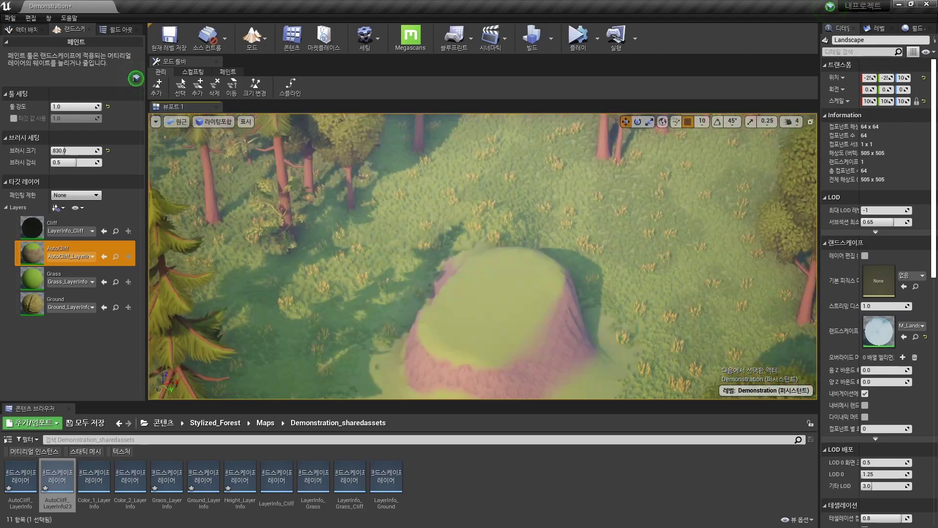
pyautogui.hotkey('shift', '1')
pyautogui.scroll(-5, 483, 233)
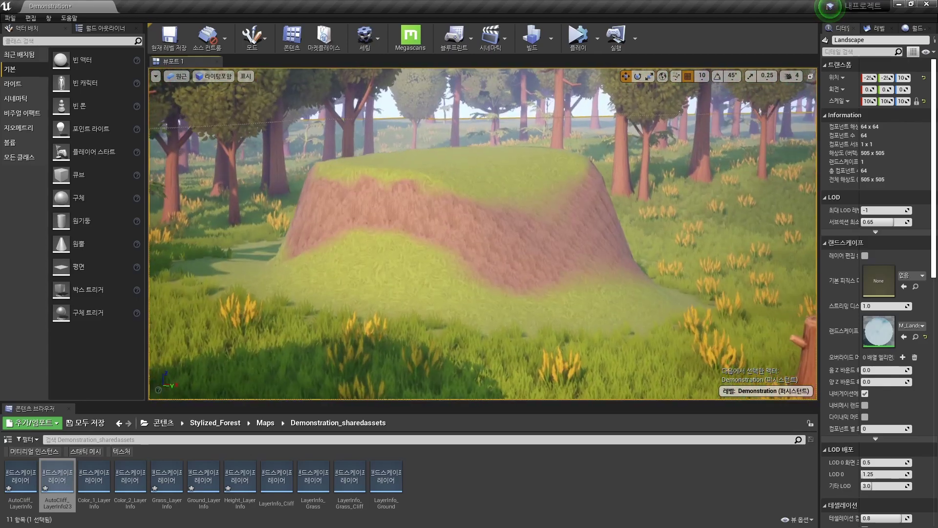
# Flatten the mound's top with the Flatten sculpt tool, then exit Landscape mode.
pyautogui.hotkey('shift', '2')
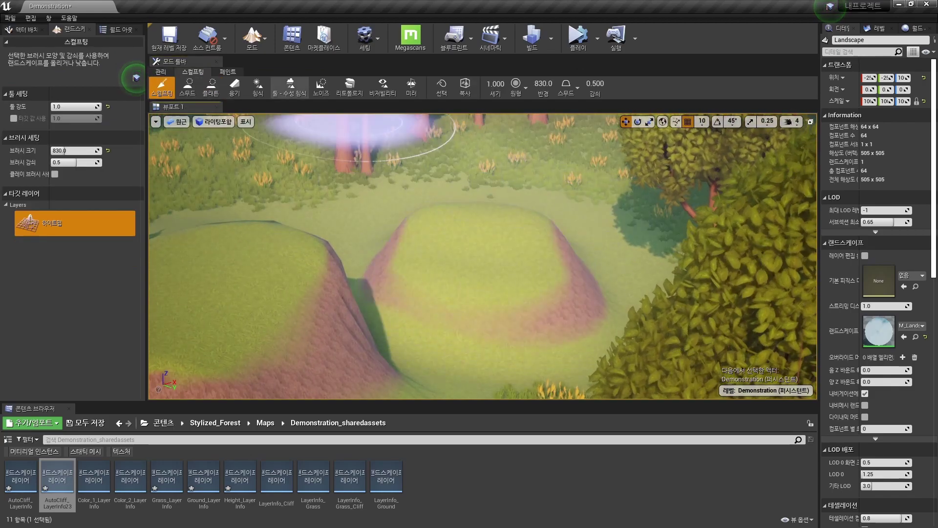
pyautogui.click(211, 87)
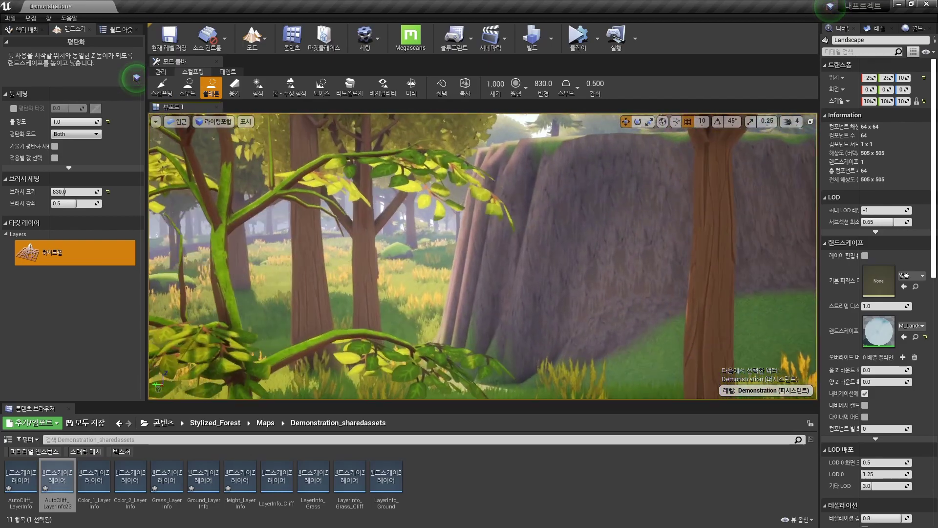
pyautogui.hotkey('shift', '1')
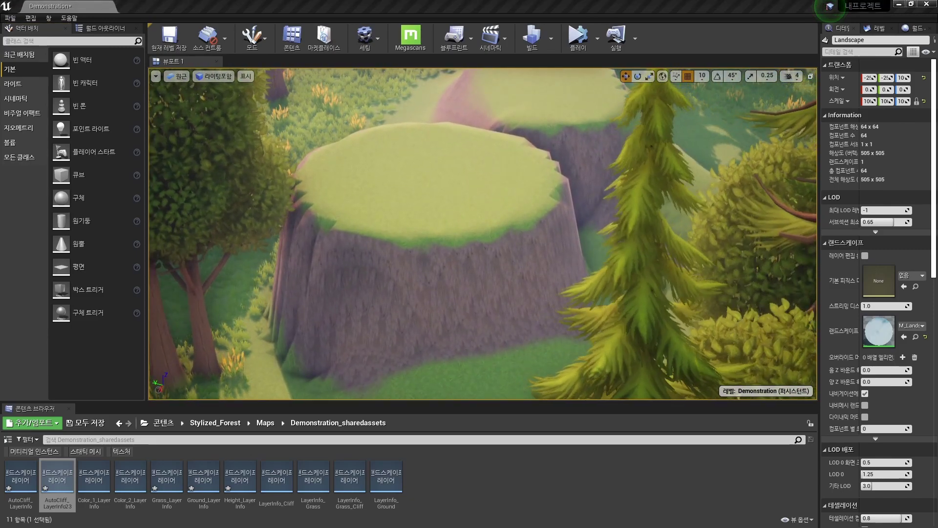
# Reopen the M_Landscape material graph from the landscape's material instance.
pyautogui.doubleClick(879, 331)
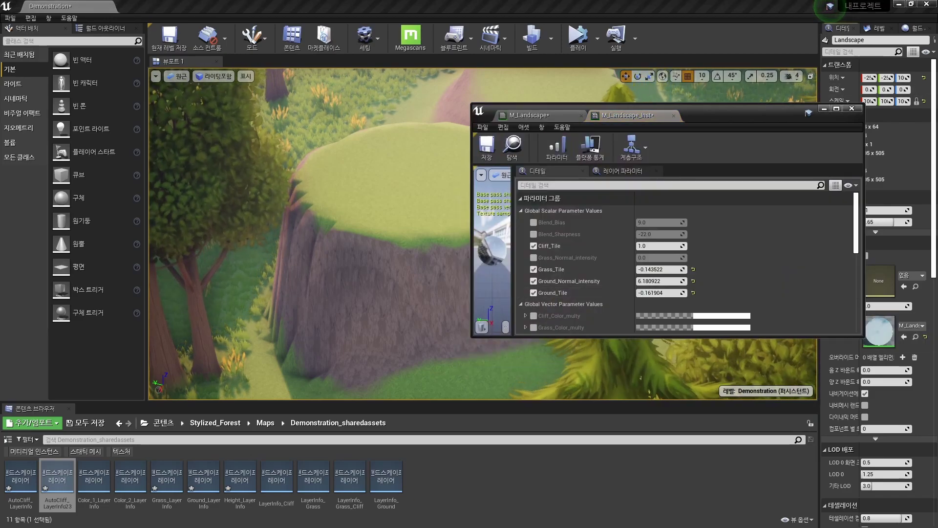
pyautogui.click(523, 116)
pyautogui.click(837, 108)
pyautogui.scroll(-4, 521, 249)
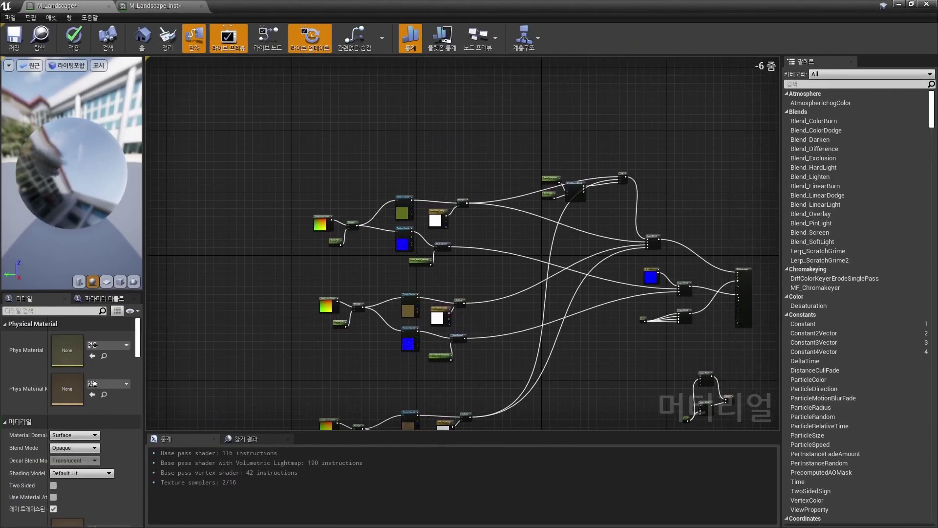
pyautogui.scroll(3, 630, 190)
pyautogui.scroll(1, 631, 191)
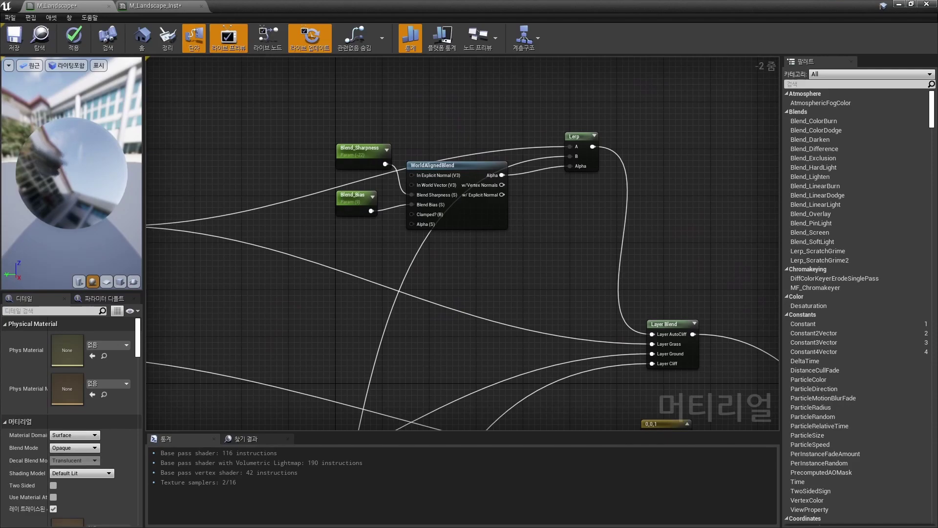
pyautogui.scroll(-1, 338, 276)
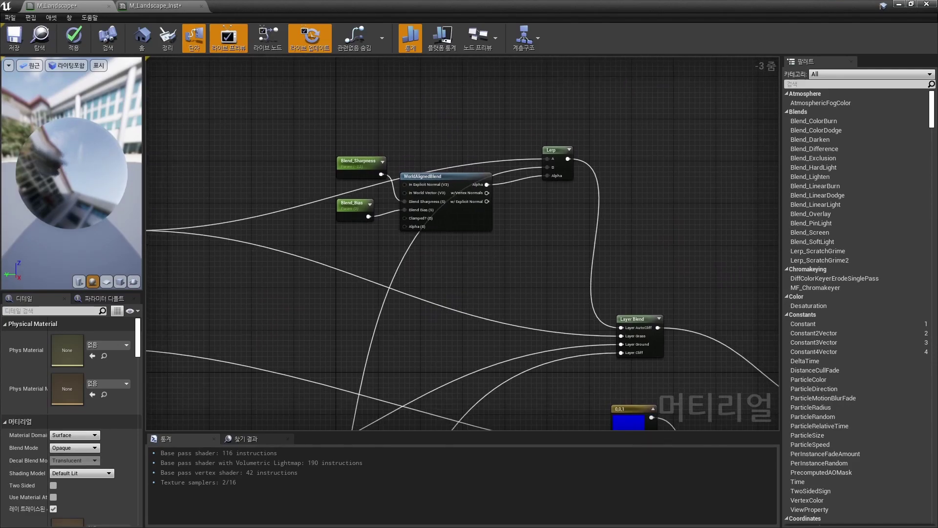
pyautogui.scroll(4, 503, 244)
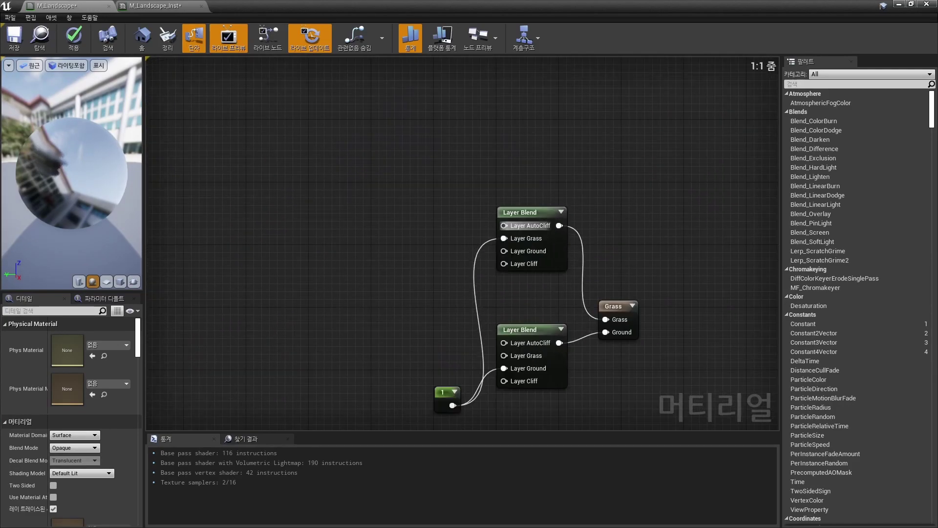
# Replace the constant 1 with the slope blend output on the upper Layer Blend's AutoCliff.
pyautogui.keyDown('alt'); pyautogui.click(503, 238); pyautogui.keyUp('alt')
pyautogui.scroll(-3, 503, 238)
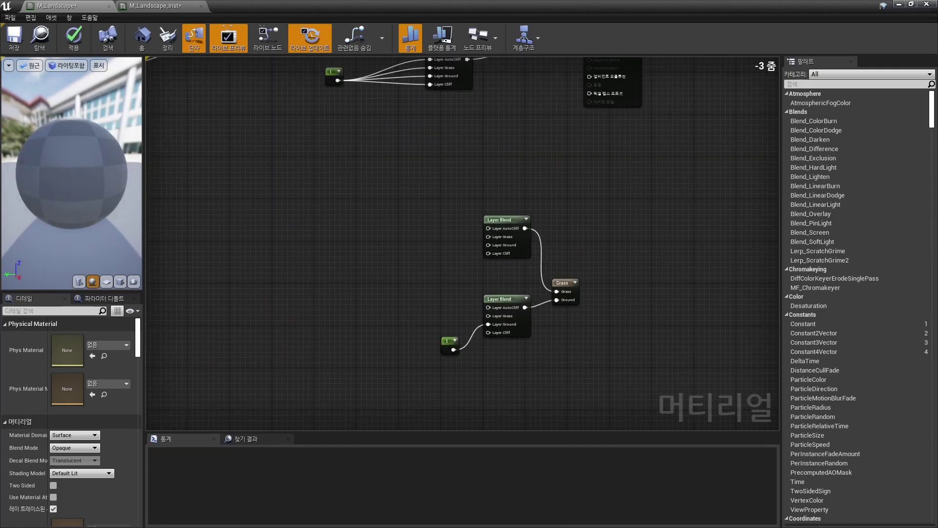
pyautogui.moveTo(504, 238)
pyautogui.mouseDown(button='right')
pyautogui.moveTo(452, 214)
pyautogui.moveTo(449, 190)
pyautogui.mouseUp(button='right')
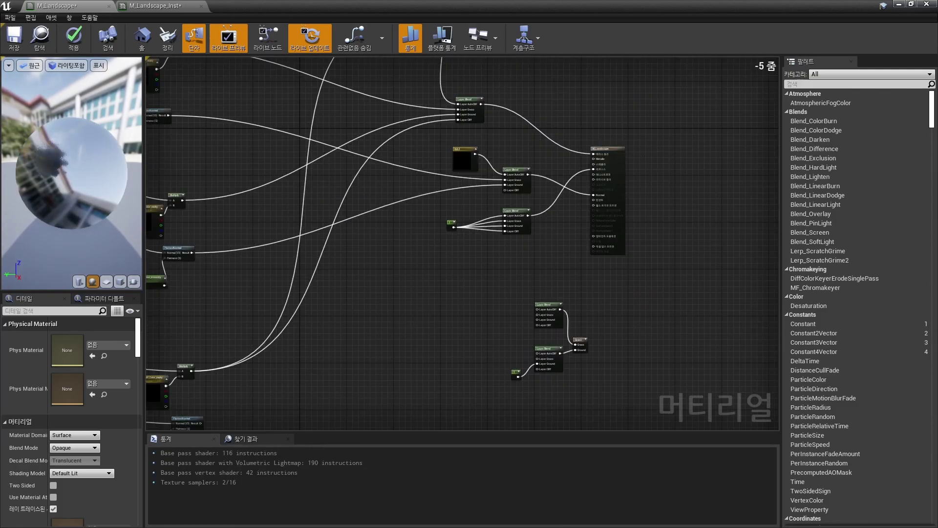
pyautogui.scroll(1, 449, 191)
pyautogui.scroll(1, 414, 230)
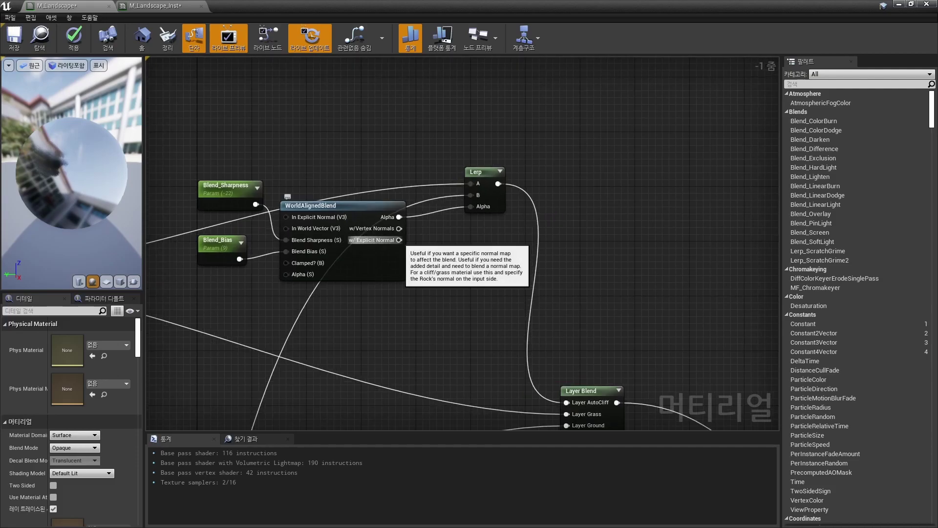
pyautogui.moveTo(371, 240); pyautogui.dragTo(777, 118, button='right')
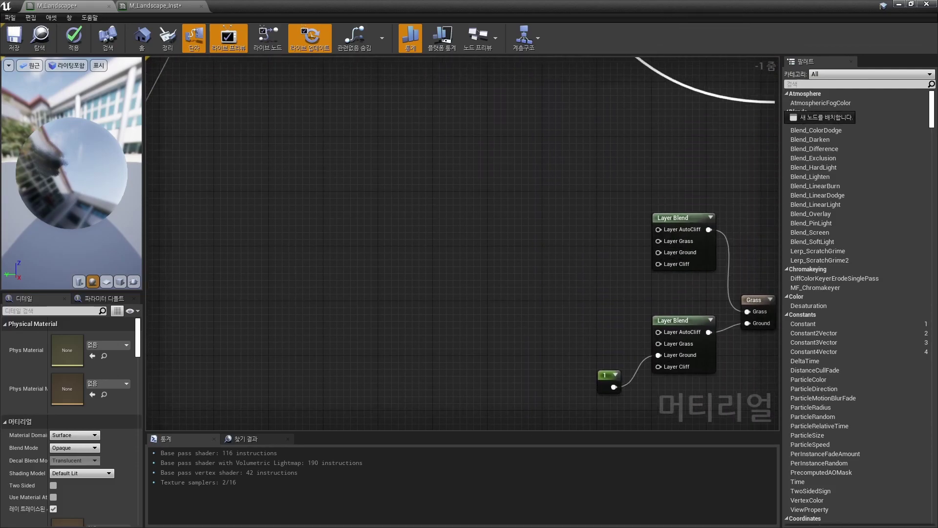
pyautogui.moveTo(775, 102)
pyautogui.mouseDown()
pyautogui.moveTo(614, 221)
pyautogui.moveTo(630, 229)
pyautogui.mouseUp()
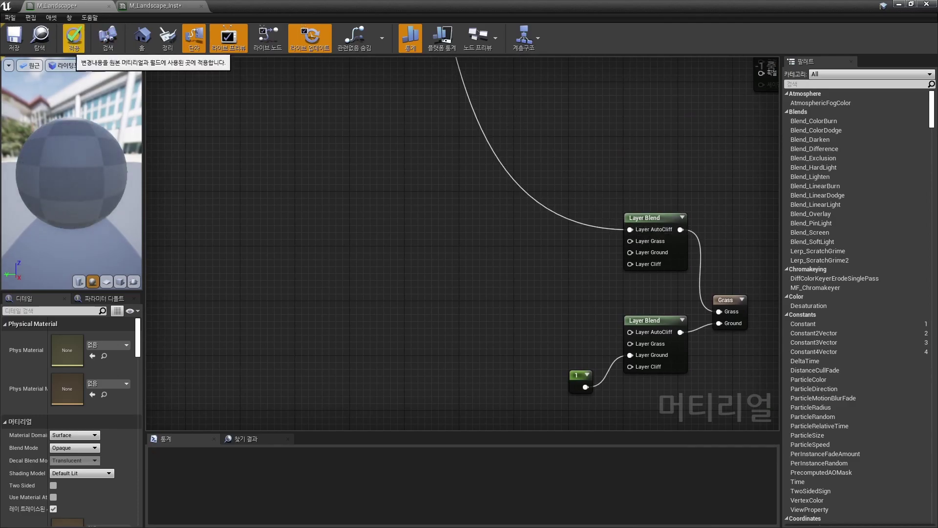
# Apply the material, orbit the forest hills to inspect the cliff-textured slopes, and reopen M_Landscape.
pyautogui.click(74, 38)
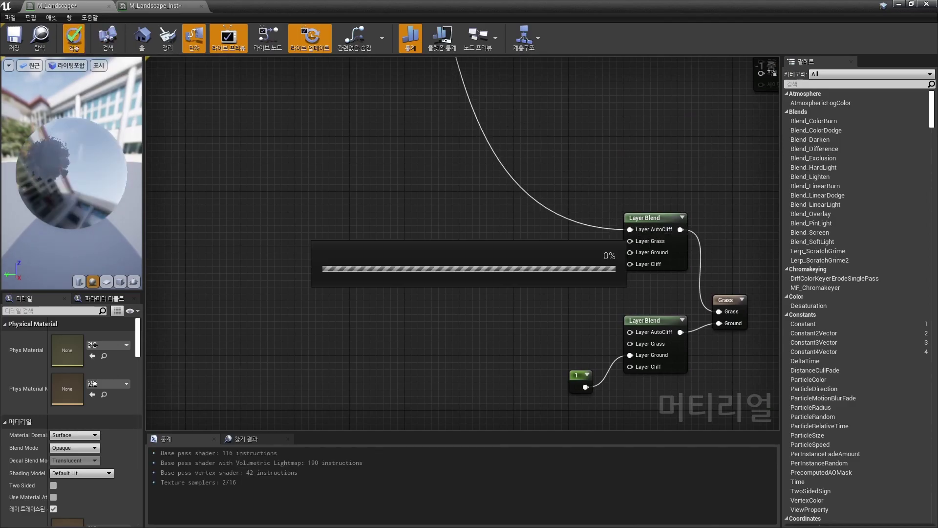
pyautogui.click(829, 7)
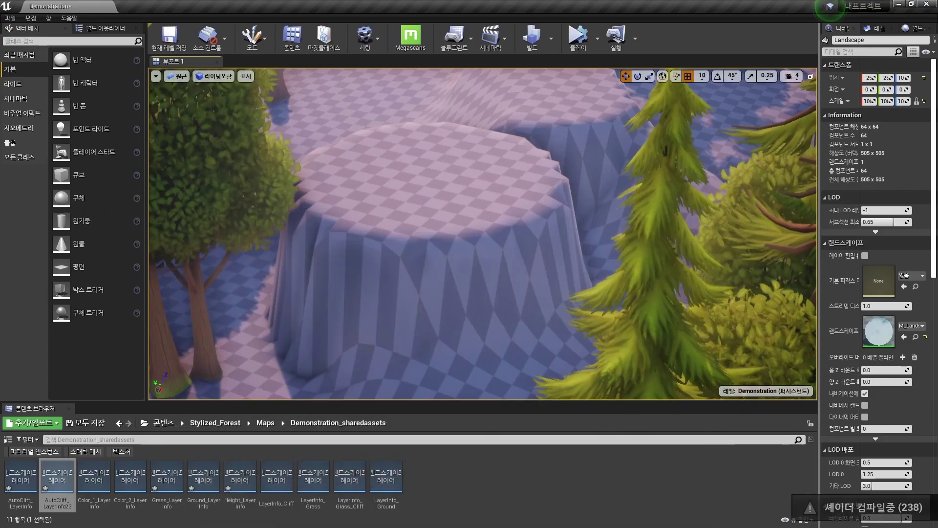
pyautogui.moveTo(483, 233); pyautogui.dragTo(439, 229, button='right')
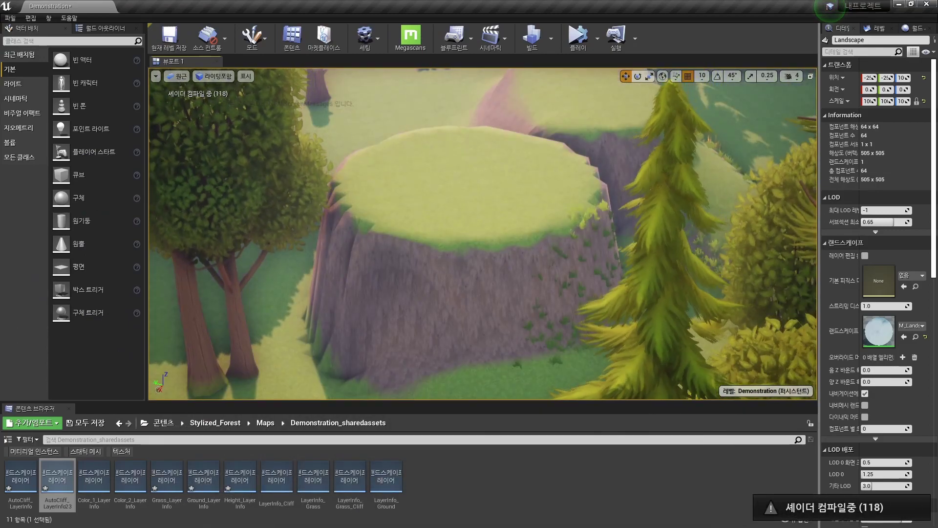
pyautogui.moveTo(483, 234)
pyautogui.mouseDown(button='right')
pyautogui.moveTo(479, 190)
pyautogui.moveTo(493, 192)
pyautogui.mouseUp(button='right')
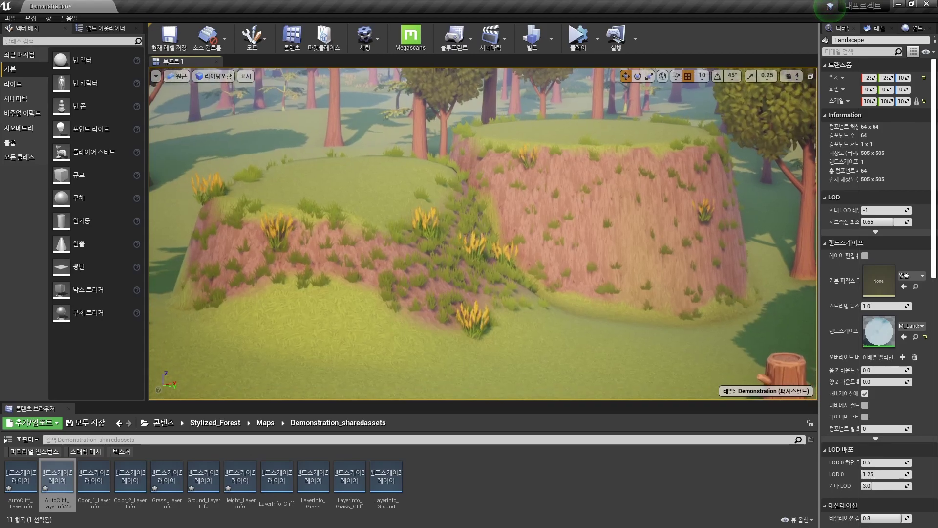
pyautogui.doubleClick(878, 331)
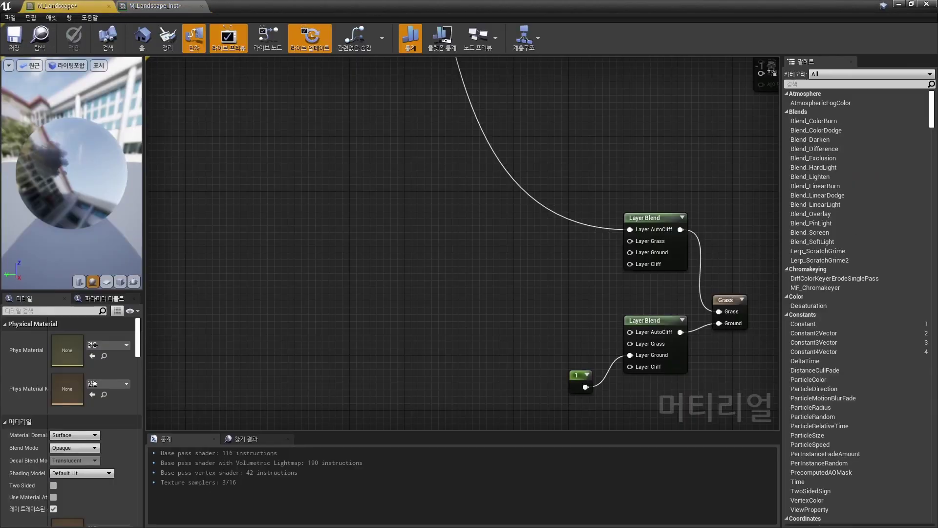
# Add a 1-x node onto the AutoCliff slope wire.
pyautogui.scroll(-4, 484, 225)
pyautogui.scroll(4, 484, 225)
pyautogui.rightClick(483, 225)
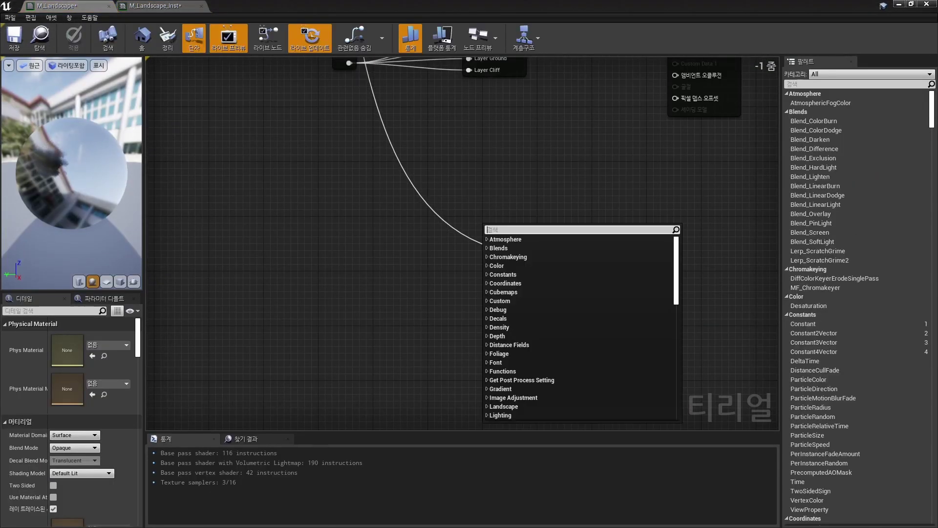
pyautogui.write('1-x')
pyautogui.press('Return')
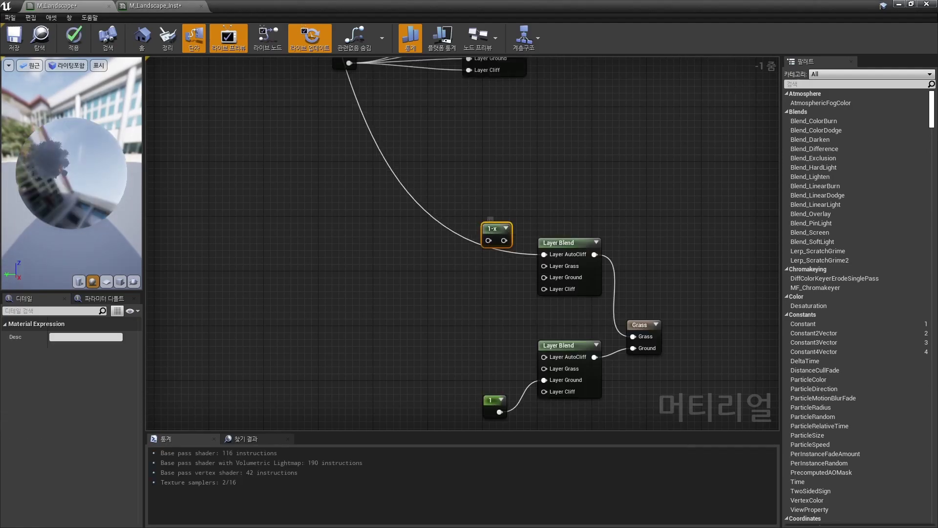
# Break the 1-x links, undo, then disconnect only its output.
pyautogui.keyDown('alt'); pyautogui.click(544, 254); pyautogui.keyUp('alt')
pyautogui.keyDown('alt'); pyautogui.click(489, 241); pyautogui.keyUp('alt')
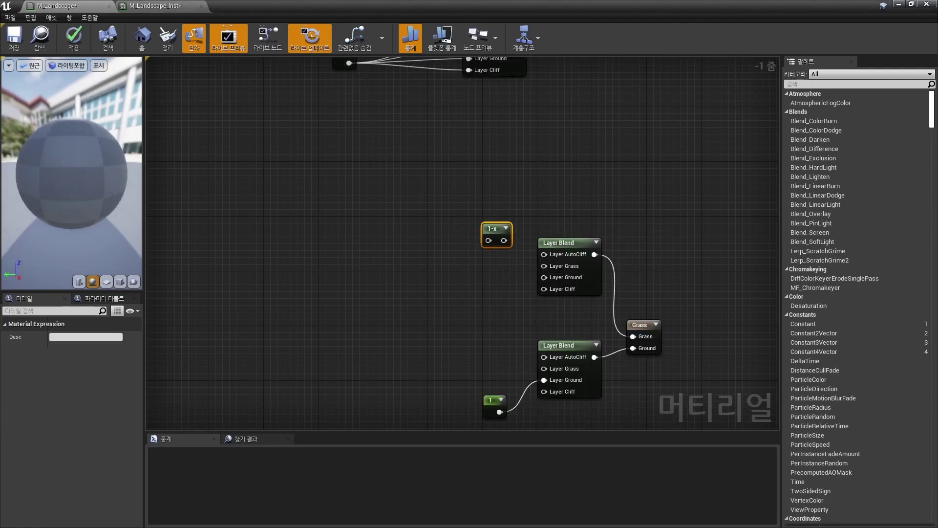
pyautogui.hotkey('ctrl', 'z')
pyautogui.hotkey('ctrl', 'z')
pyautogui.keyDown('alt'); pyautogui.click(504, 241); pyautogui.keyUp('alt')
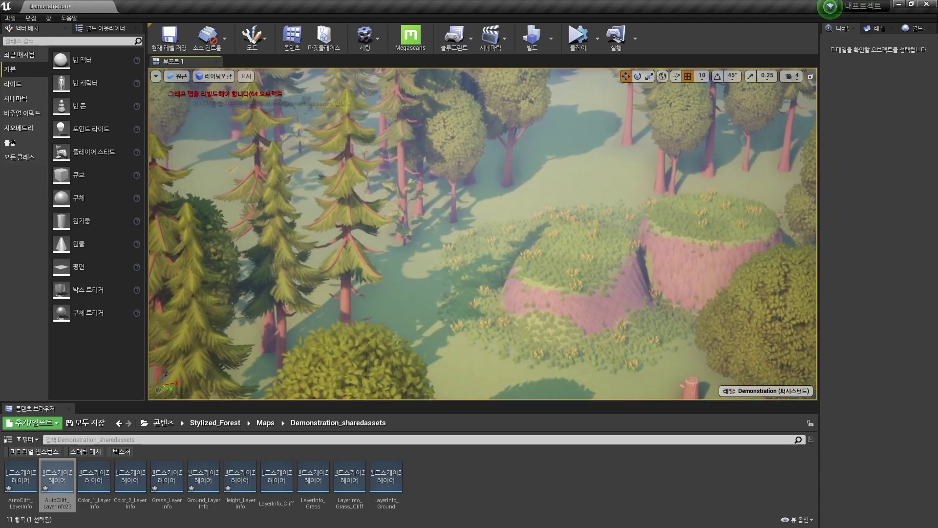
# Enter Landscape Paint mode and set the viewport field of view to 90.
pyautogui.hotkey('shift', '2')
pyautogui.click(228, 72)
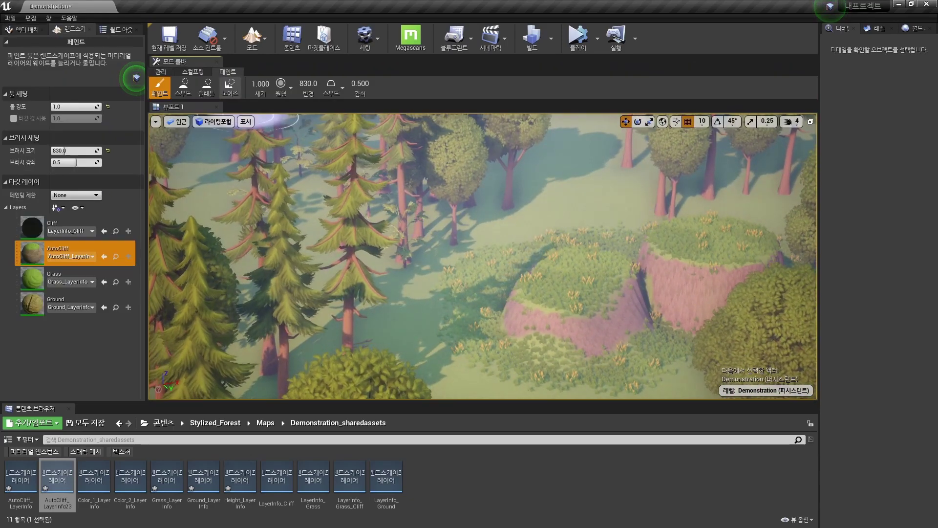
pyautogui.click(155, 122)
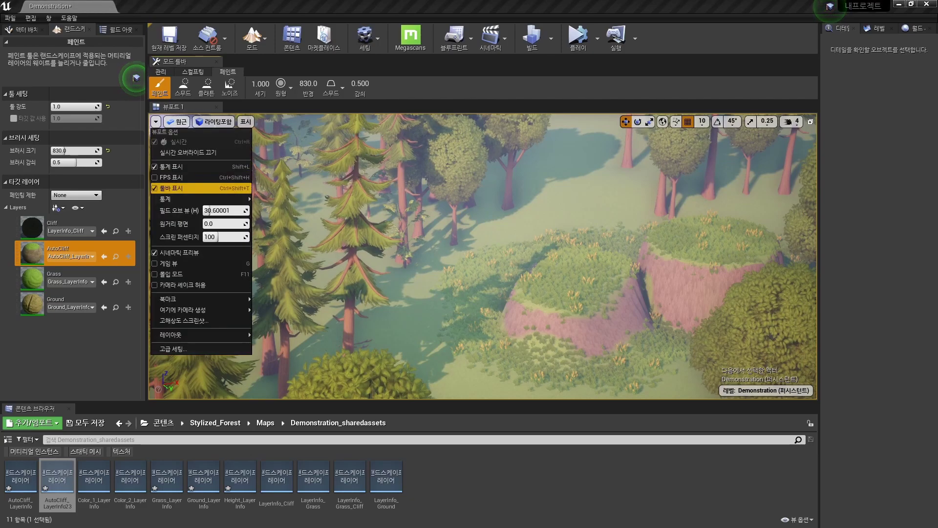
pyautogui.write('90')
pyautogui.press('Return')
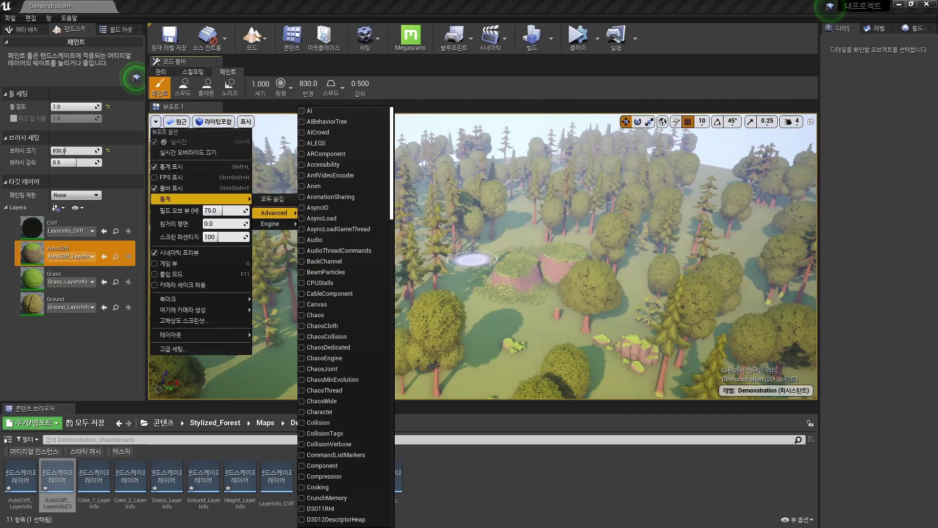
pyautogui.press('Escape')
pyautogui.moveTo(164, 221); pyautogui.dragTo(410, 247, button='right')
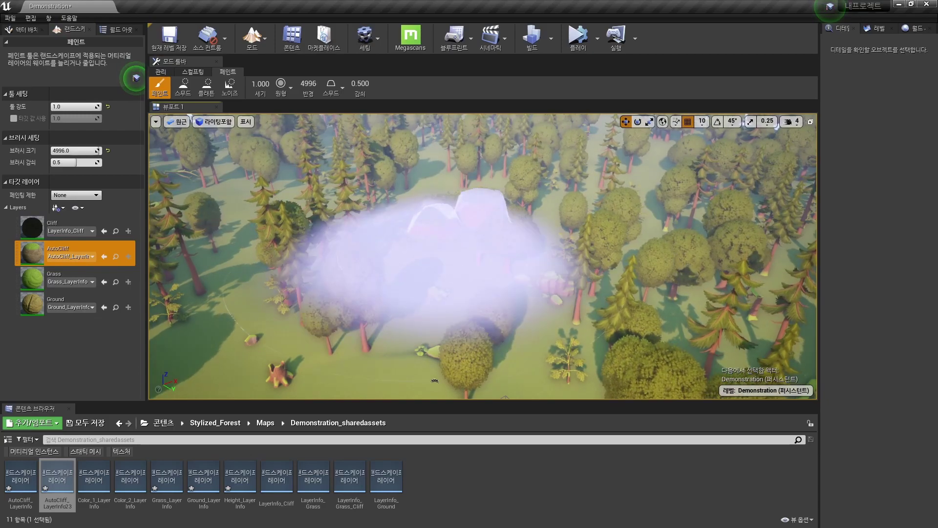
# Raise the brush size to 8192 and paint AutoCliff across the entire forest landscape.
pyautogui.press(']')
pyautogui.press(']')
pyautogui.moveTo(434, 381); pyautogui.dragTo(447, 326, button='right')
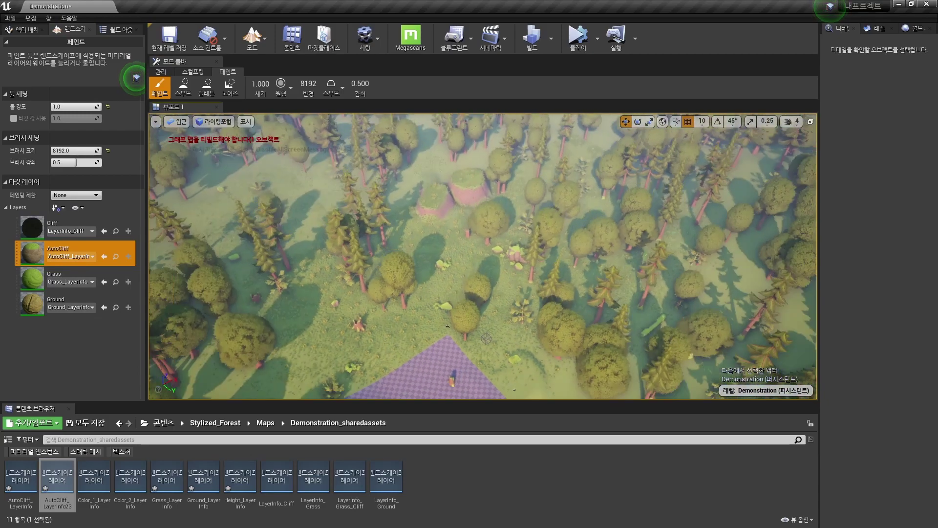
pyautogui.scroll(-10, 447, 326)
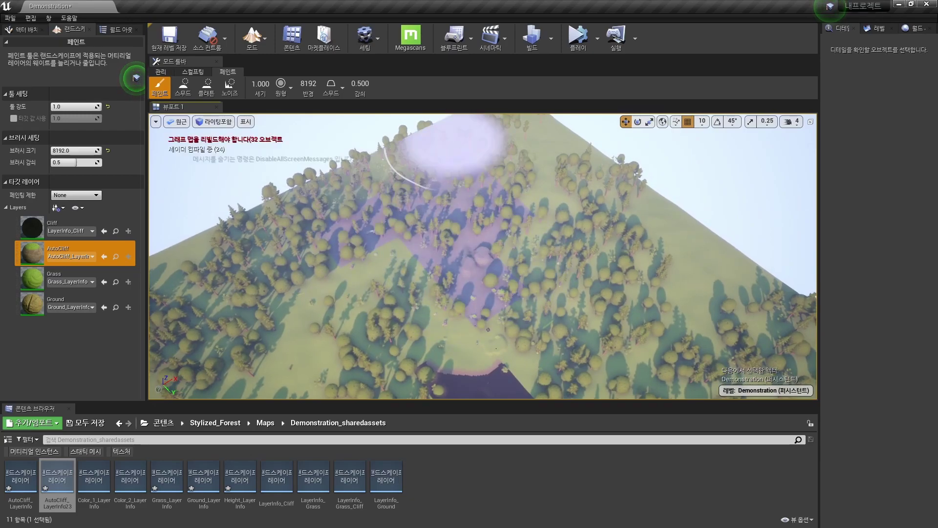
pyautogui.moveTo(482, 261); pyautogui.dragTo(518, 201, button='right')
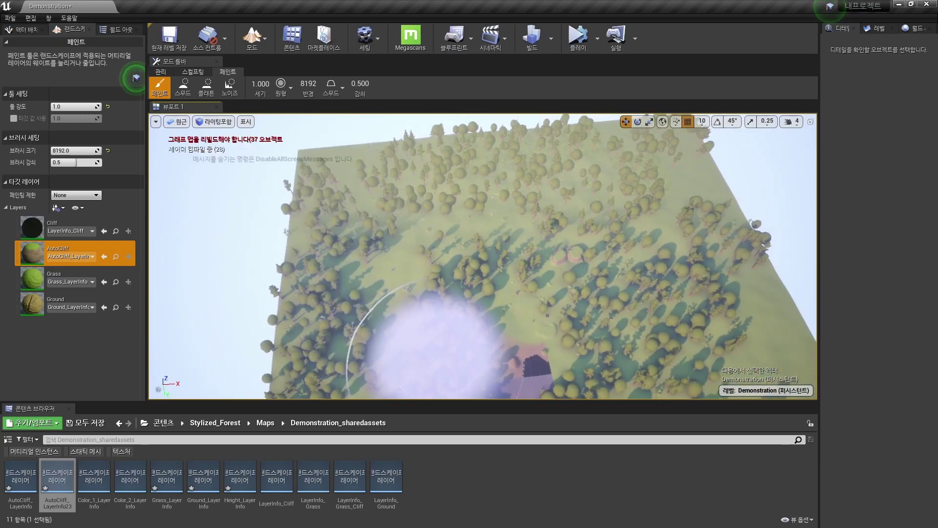
pyautogui.moveTo(547, 315); pyautogui.dragTo(543, 194, button='right')
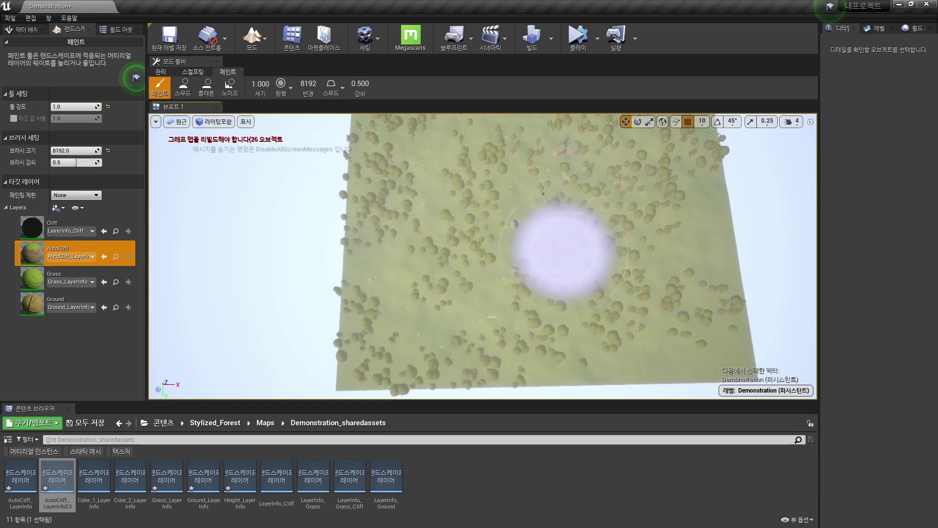
pyautogui.moveTo(543, 193); pyautogui.dragTo(455, 357, button='right')
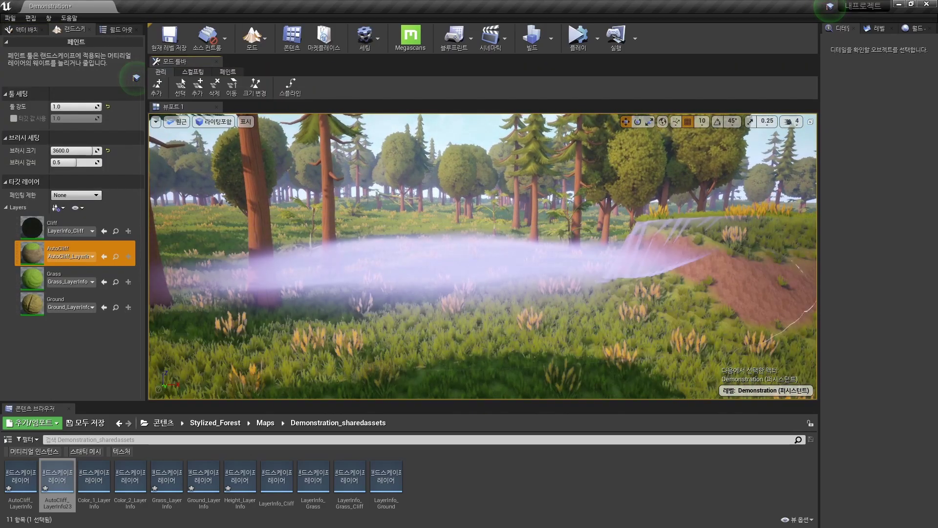
# Smooth the hill slopes at strength 0.1 with brush size 259, then exit Landscape mode.
pyautogui.hotkey('shift', '2')
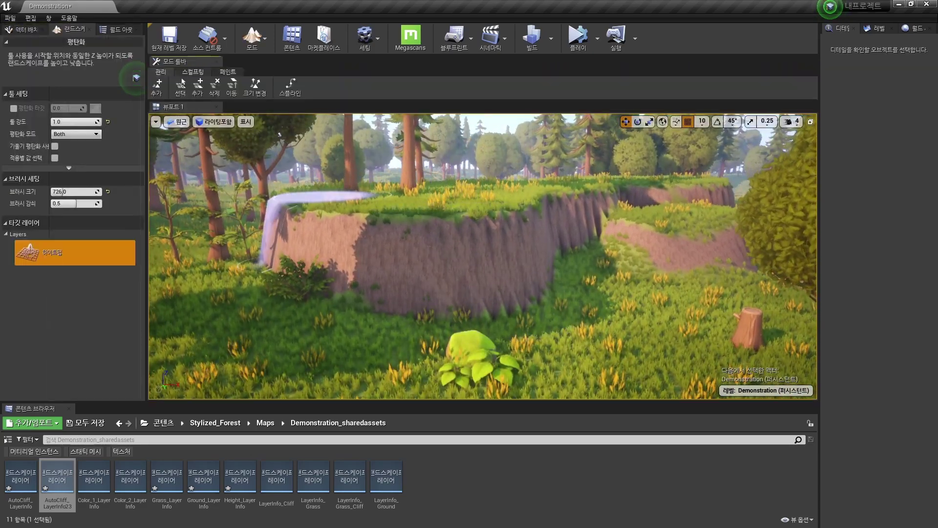
pyautogui.click(193, 72)
pyautogui.click(188, 87)
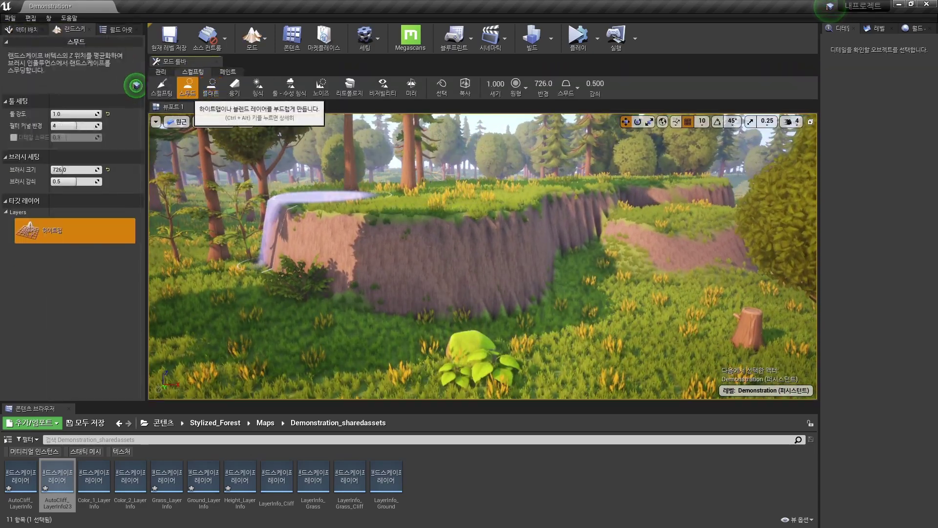
pyautogui.click(135, 85)
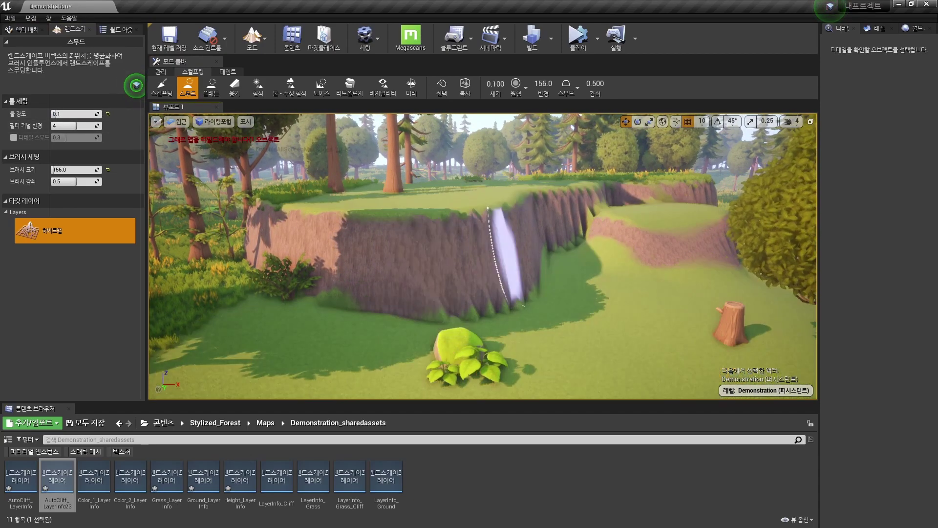
pyautogui.press(']')
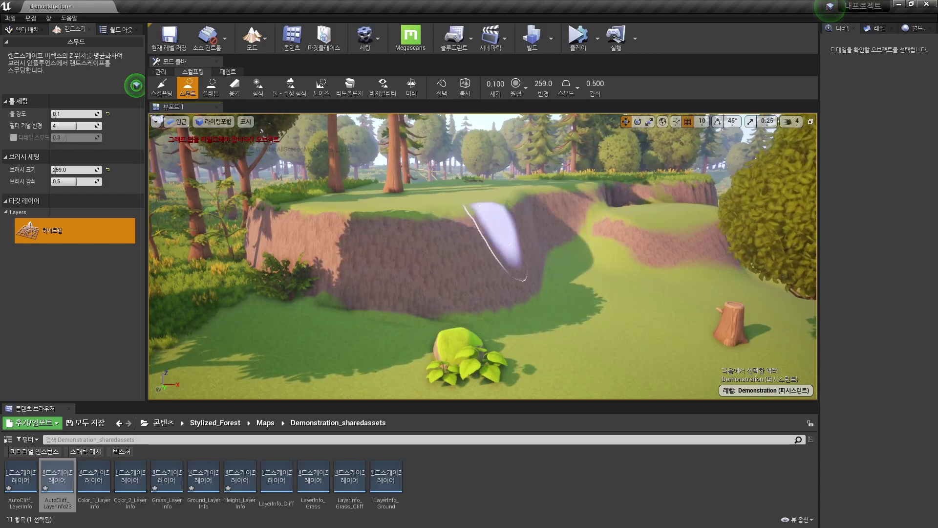
pyautogui.hotkey('shift', '1')
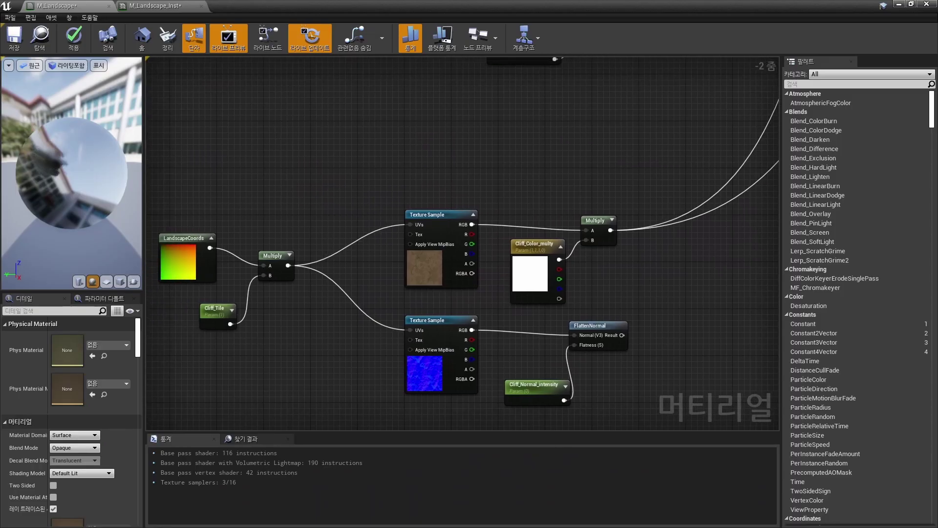
# Add a WorldAlignedTexture node to the M_Landscape graph.
pyautogui.scroll(-2, 462, 243)
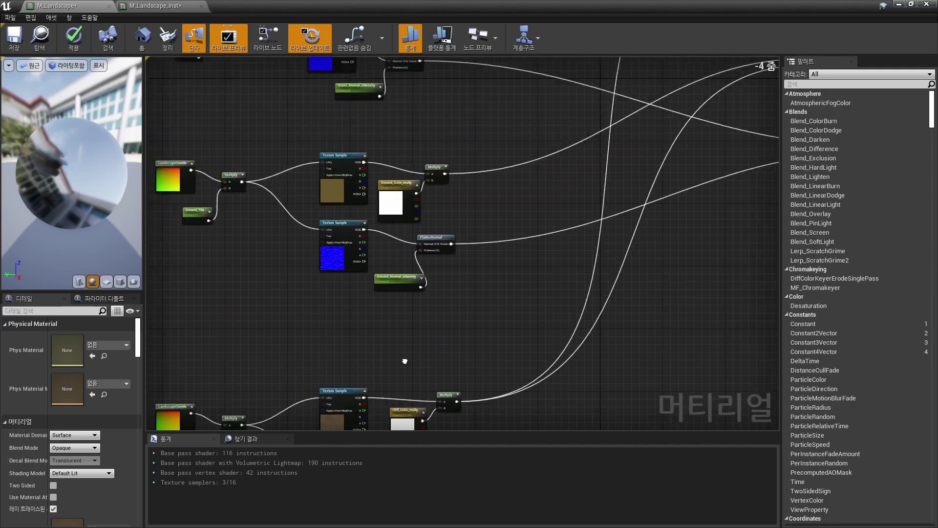
pyautogui.rightClick(413, 258)
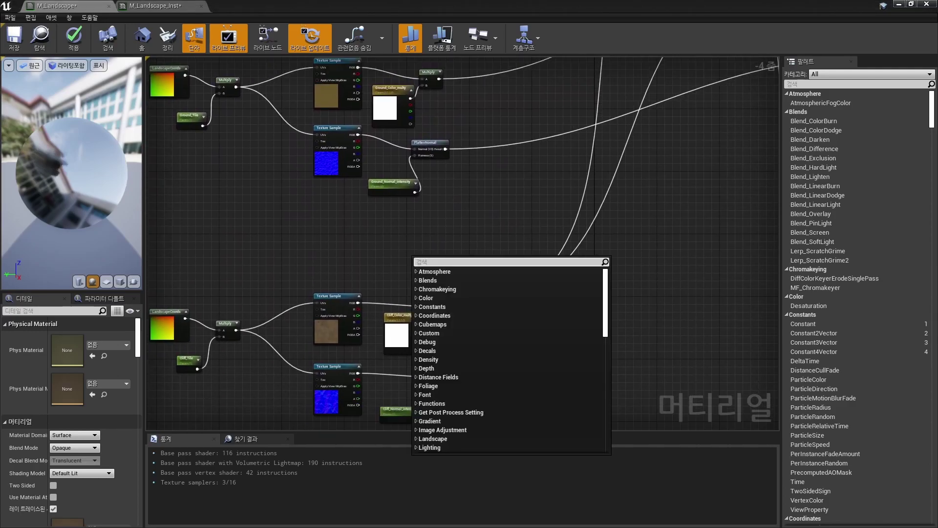
pyautogui.write('worldal')
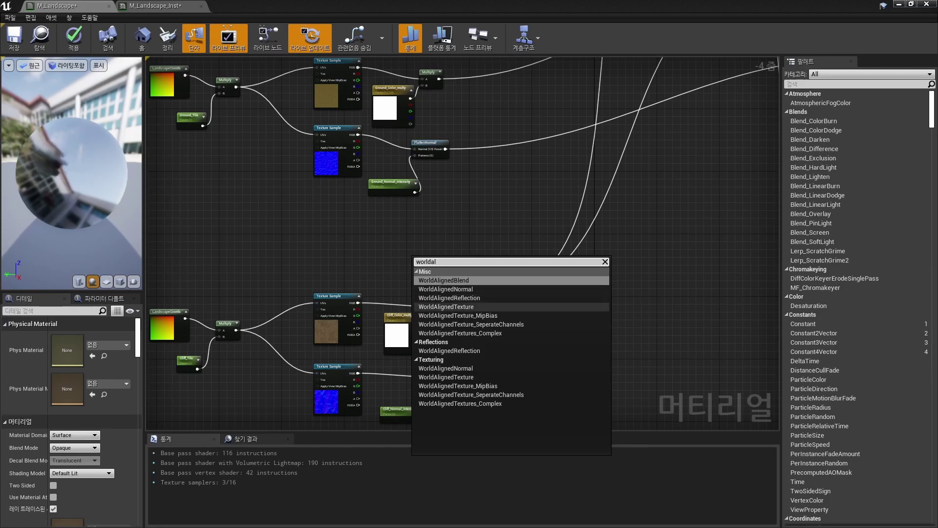
pyautogui.click(457, 307)
pyautogui.scroll(3, 424, 268)
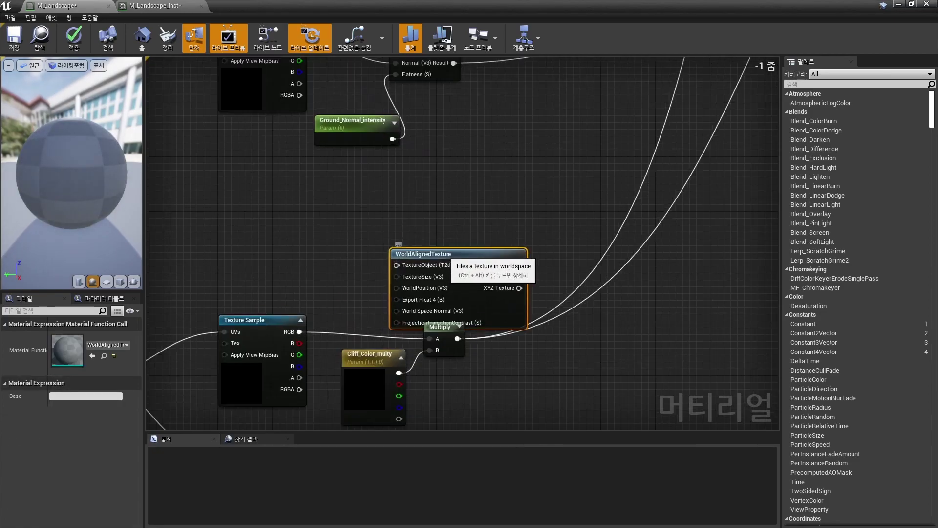
pyautogui.moveTo(425, 257); pyautogui.dragTo(432, 229)
pyautogui.moveTo(350, 229); pyautogui.dragTo(450, 206, button='right')
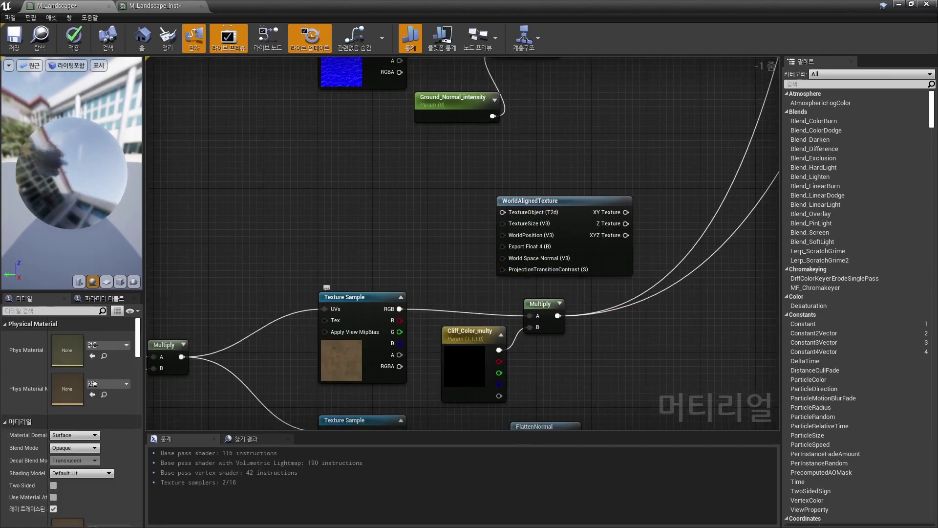
# Add a TextureObjectParameter named Cliff beside the WorldAlignedTexture node.
pyautogui.rightClick(383, 238)
pyautogui.write('textur')
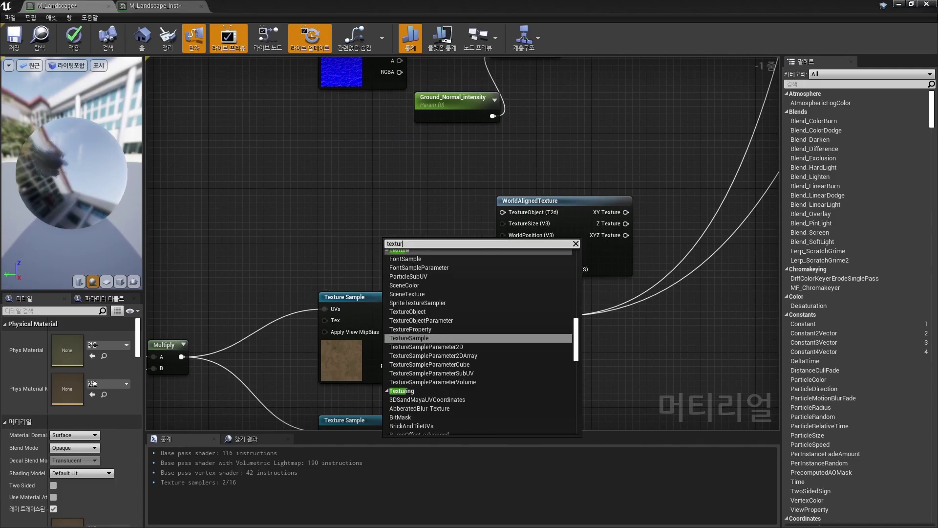
pyautogui.write('eobj')
pyautogui.press('Up')
pyautogui.press('Return')
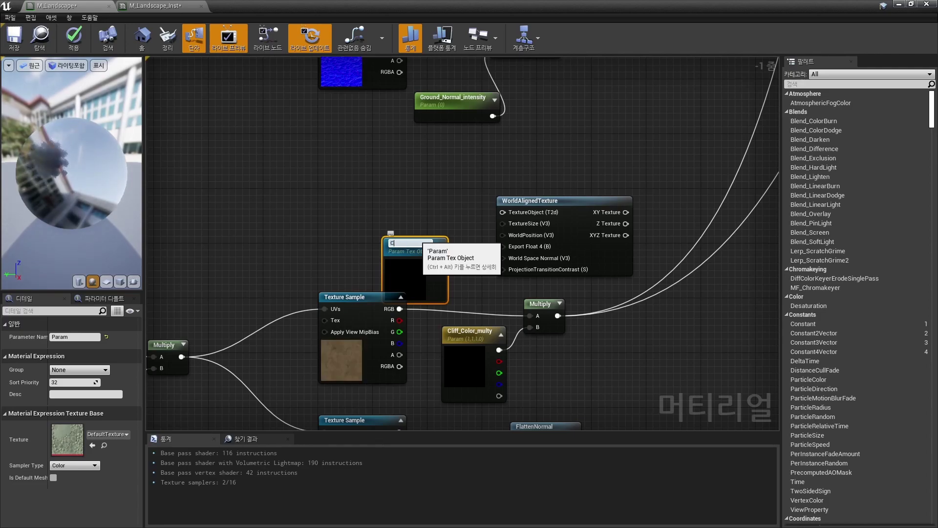
pyautogui.moveTo(427, 247); pyautogui.dragTo(438, 199)
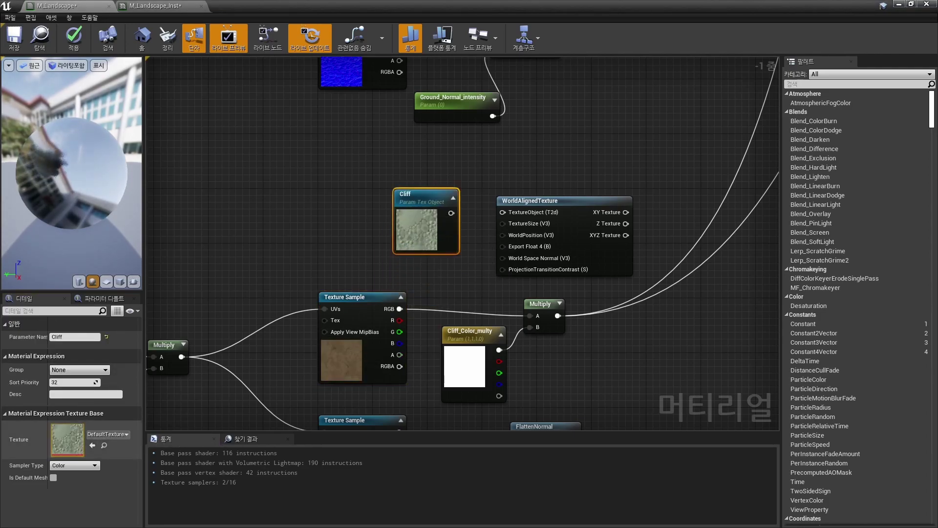
# Wire Cliff into TextureObject and move the Multiply's colour links to XYZ Texture.
pyautogui.moveTo(450, 213)
pyautogui.mouseDown()
pyautogui.moveTo(464, 226)
pyautogui.moveTo(509, 213)
pyautogui.mouseUp()
pyautogui.moveTo(508, 213); pyautogui.dragTo(448, 225, button='right')
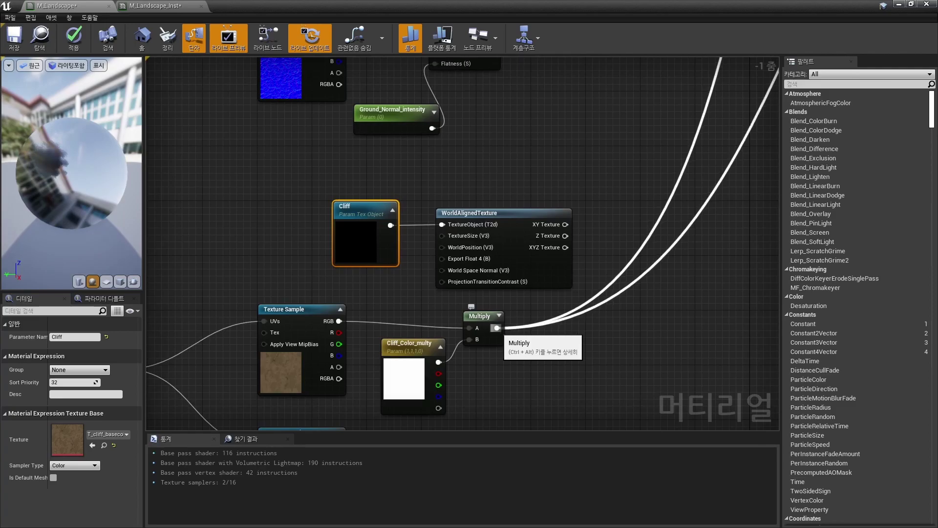
pyautogui.keyDown('ctrl'); pyautogui.moveTo(497, 328); pyautogui.dragTo(566, 248); pyautogui.keyUp('ctrl')
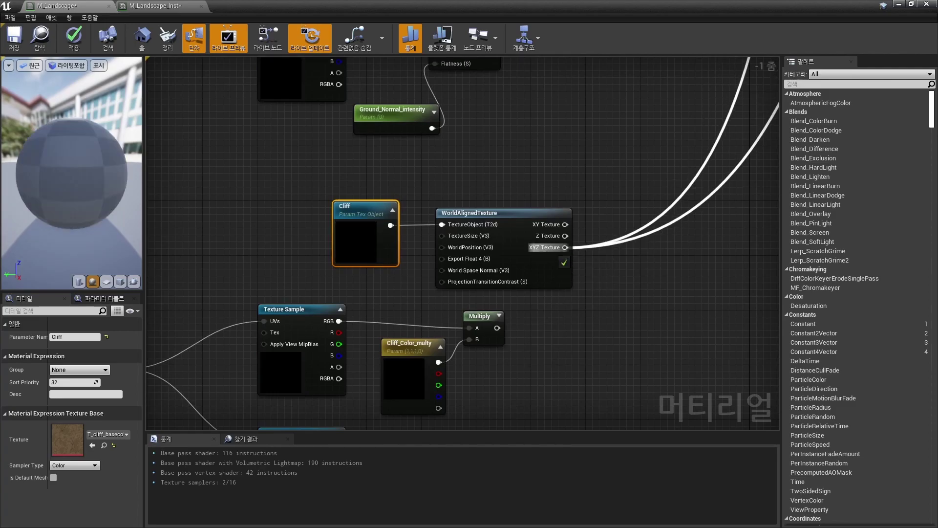
pyautogui.moveTo(489, 196); pyautogui.dragTo(416, 232, button='right')
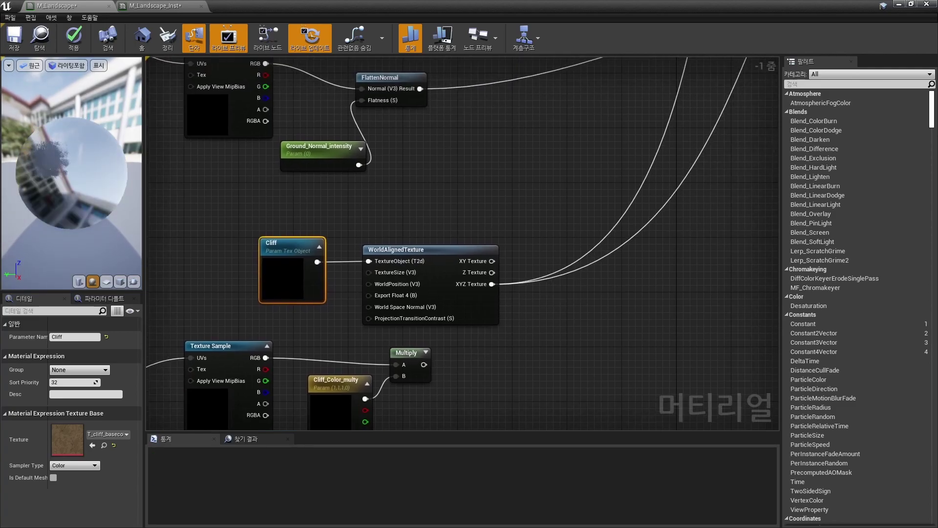
# Apply the material, check the landscape cliffs, then open M_Landscape_Inst and its parent M_Landscape.
pyautogui.click(73, 38)
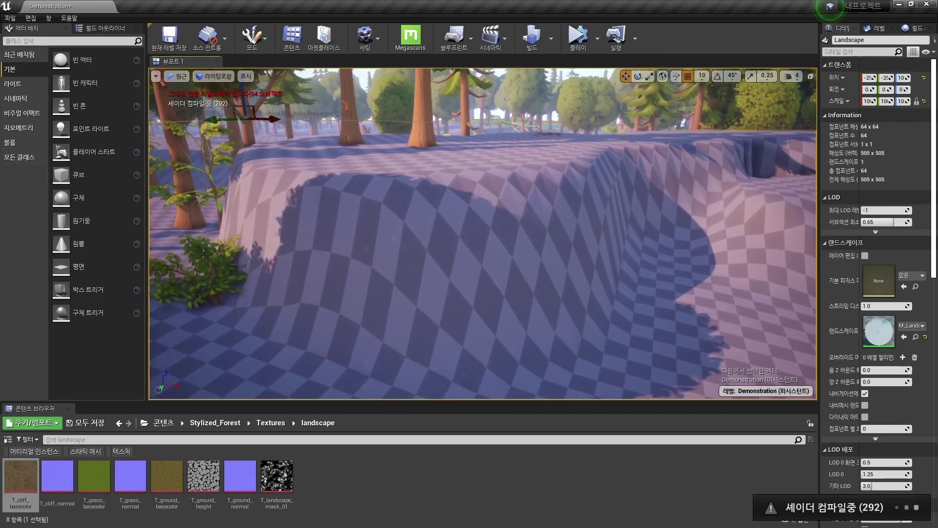
pyautogui.press('Escape')
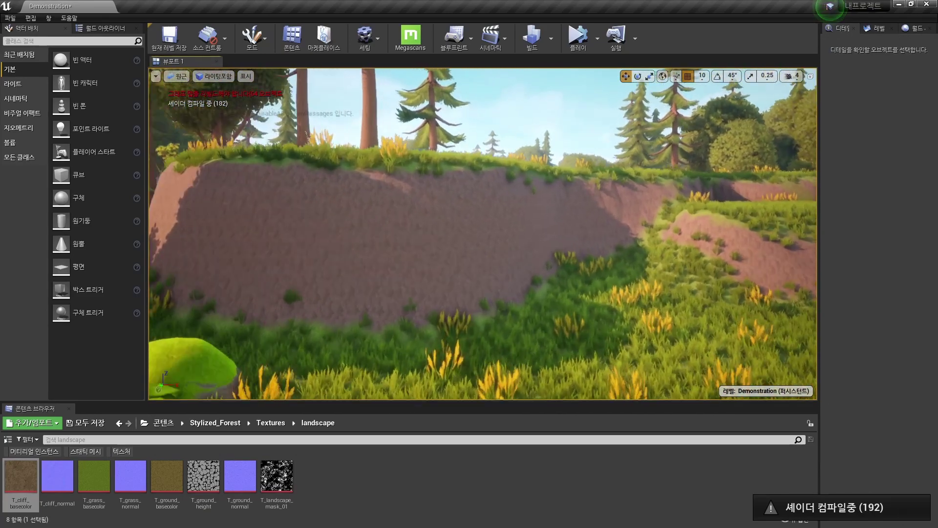
pyautogui.click(287, 209)
pyautogui.doubleClick(879, 331)
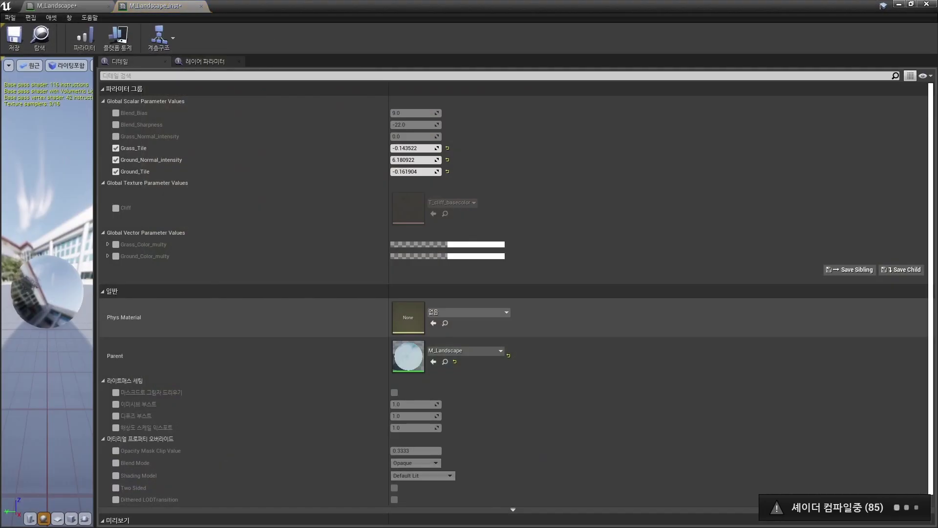
pyautogui.doubleClick(402, 356)
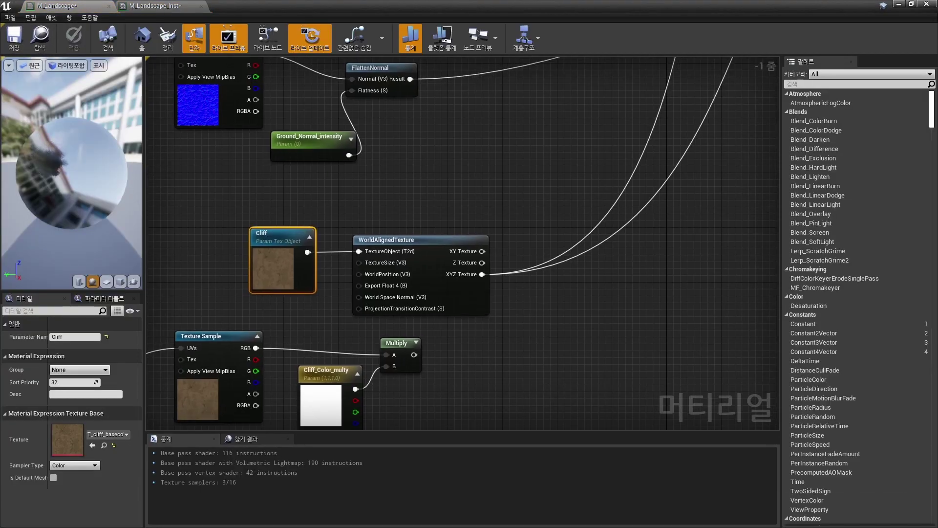
# Create a Cliff_Tile scalar parameter, default 100, wired to the WorldAlignedTexture TextureSize input.
pyautogui.scroll(1, 293, 274)
pyautogui.scroll(1, 293, 263)
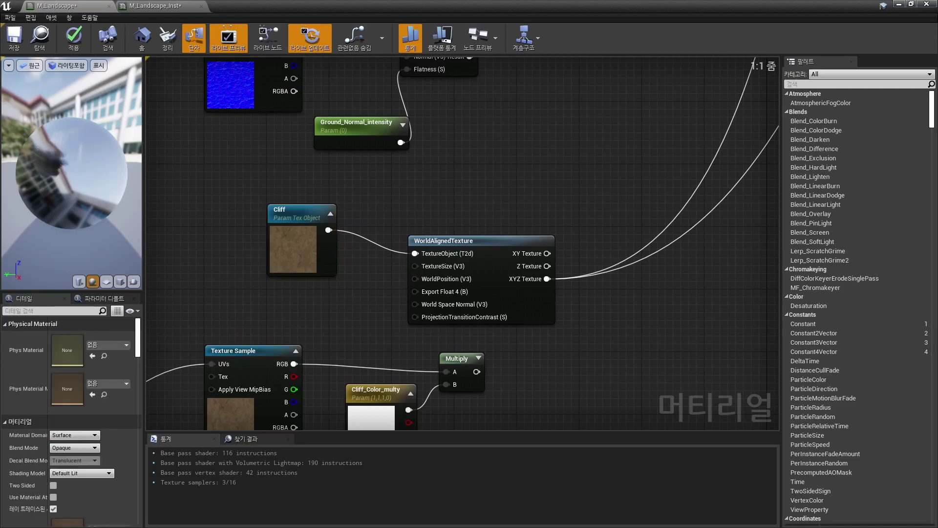
pyautogui.click(324, 300)
pyautogui.rightClick(336, 309)
pyautogui.click(367, 347)
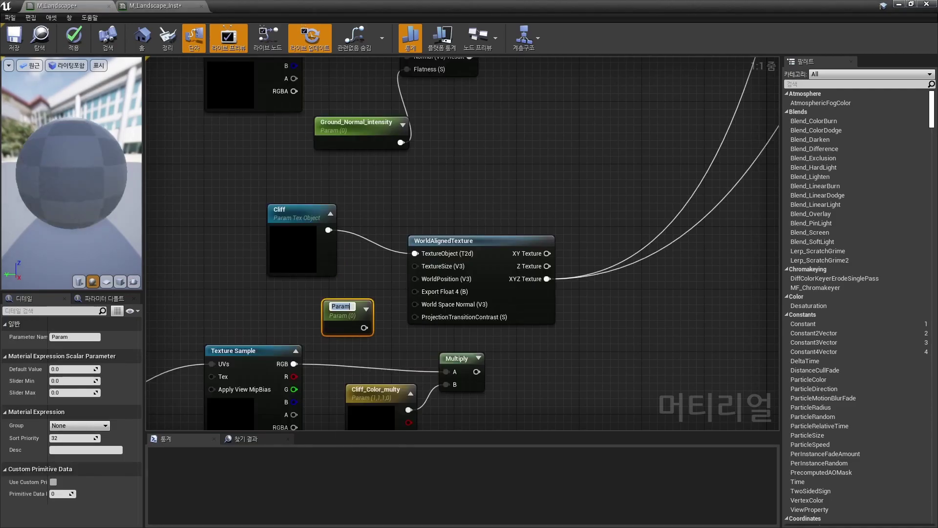
pyautogui.write('Cliff_Tile')
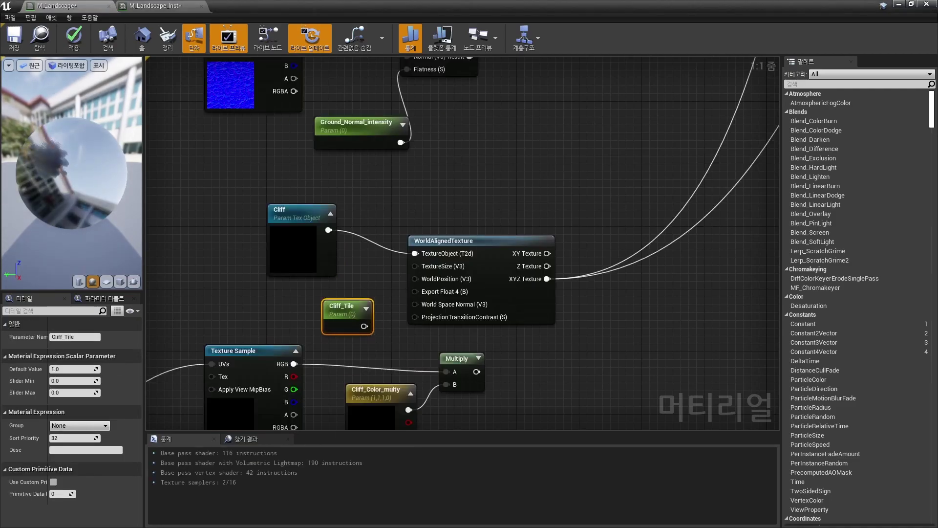
pyautogui.moveTo(566, 248); pyautogui.dragTo(414, 266)
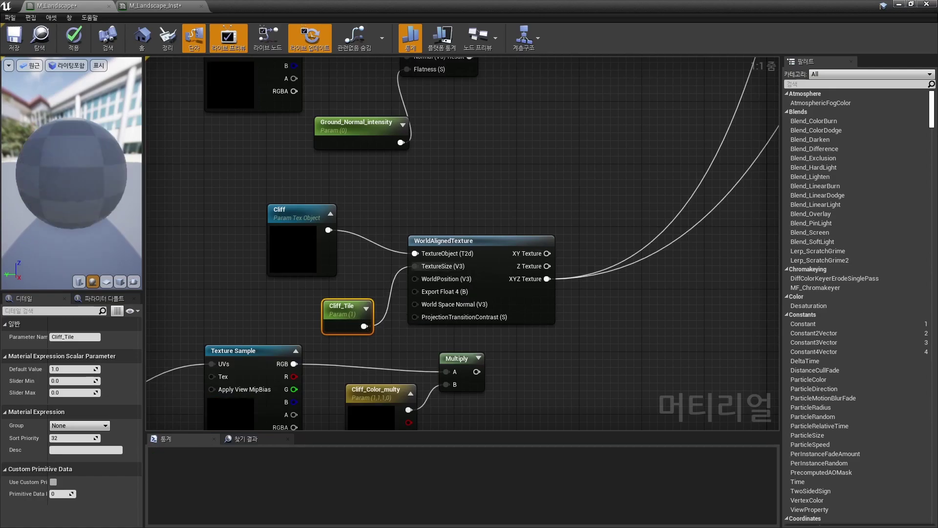
pyautogui.write('100')
pyautogui.press('Return')
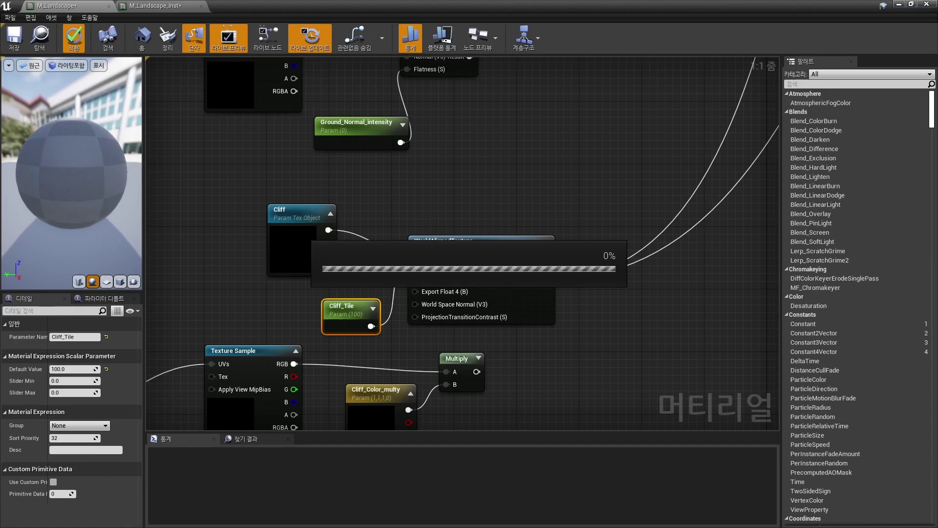
# Enable and raise the Cliff_Tile override under Global Scalar Parameter Values, then return to the level.
pyautogui.click(911, 4)
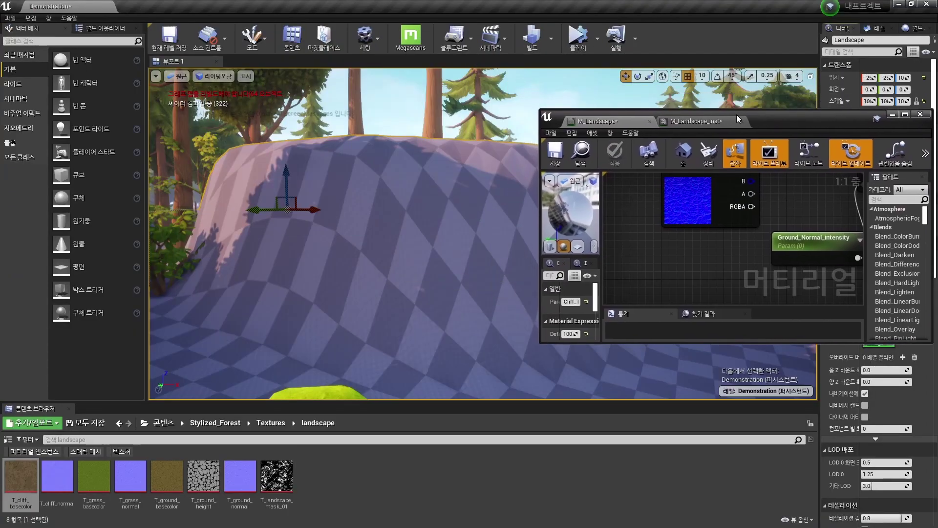
pyautogui.click(694, 138)
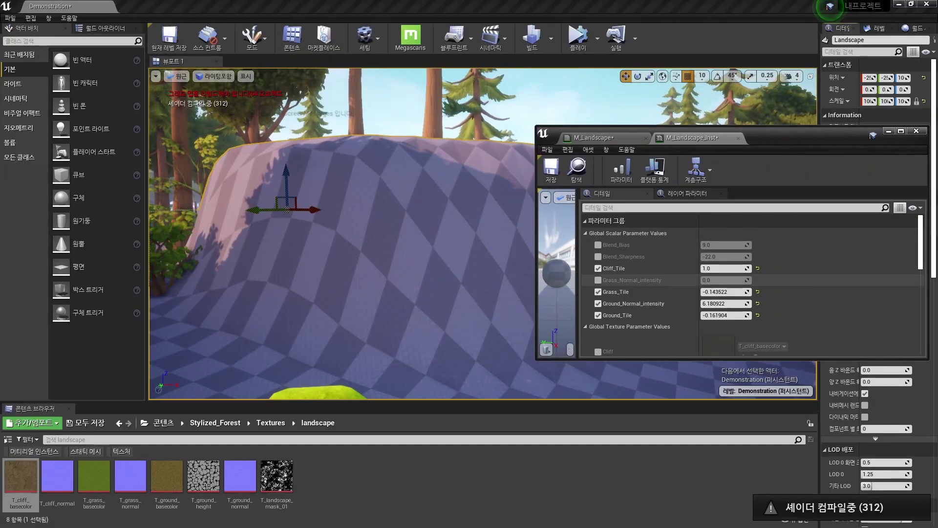
pyautogui.scroll(-1, 753, 293)
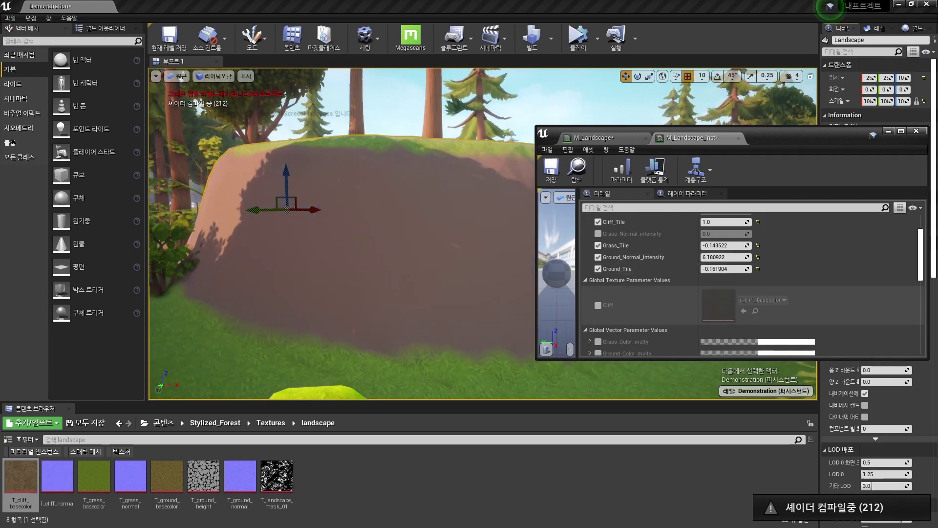
pyautogui.scroll(-2, 753, 293)
pyautogui.scroll(-1, 752, 293)
pyautogui.scroll(1, 753, 294)
pyautogui.scroll(1, 753, 293)
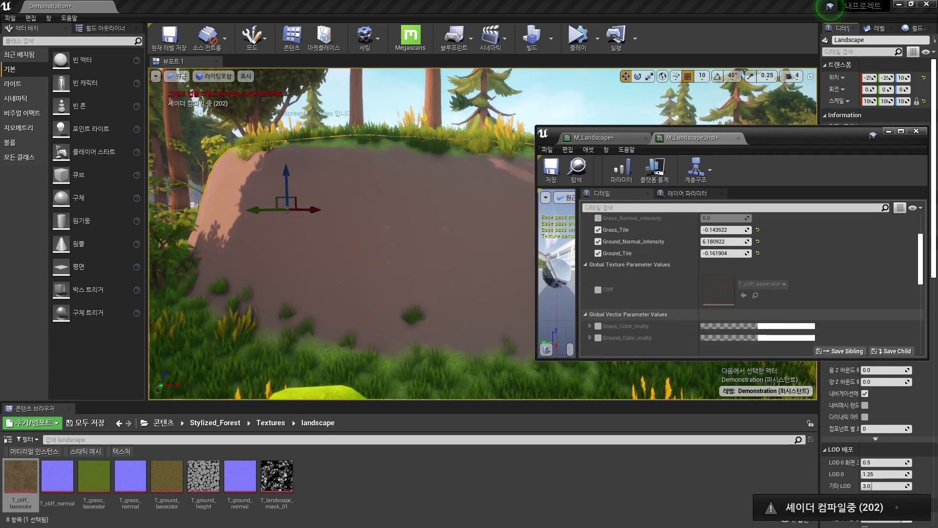
pyautogui.scroll(1, 753, 293)
pyautogui.scroll(1, 753, 293)
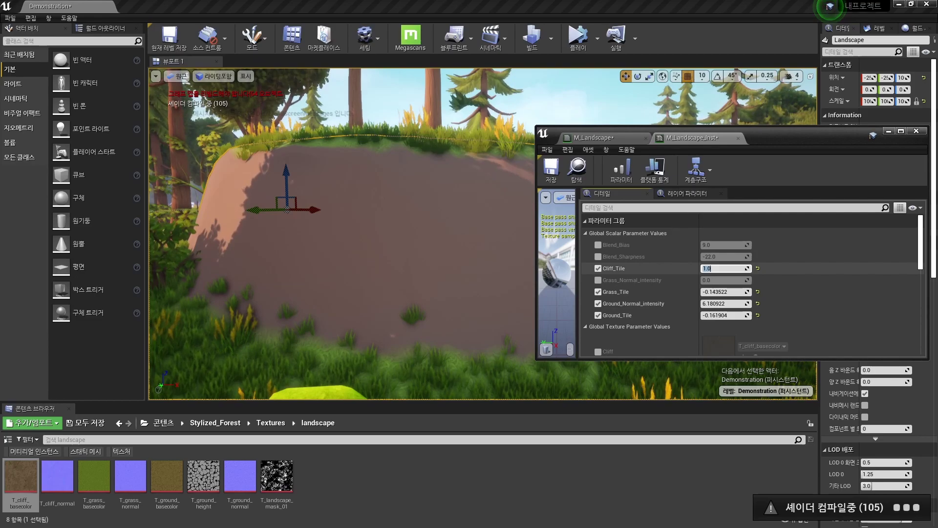
pyautogui.write('100')
pyautogui.press('Return')
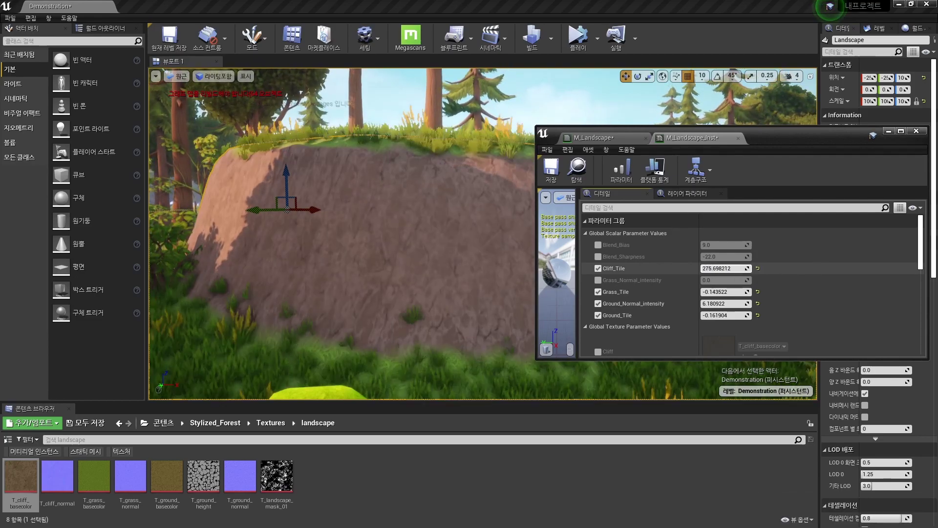
pyautogui.click(830, 5)
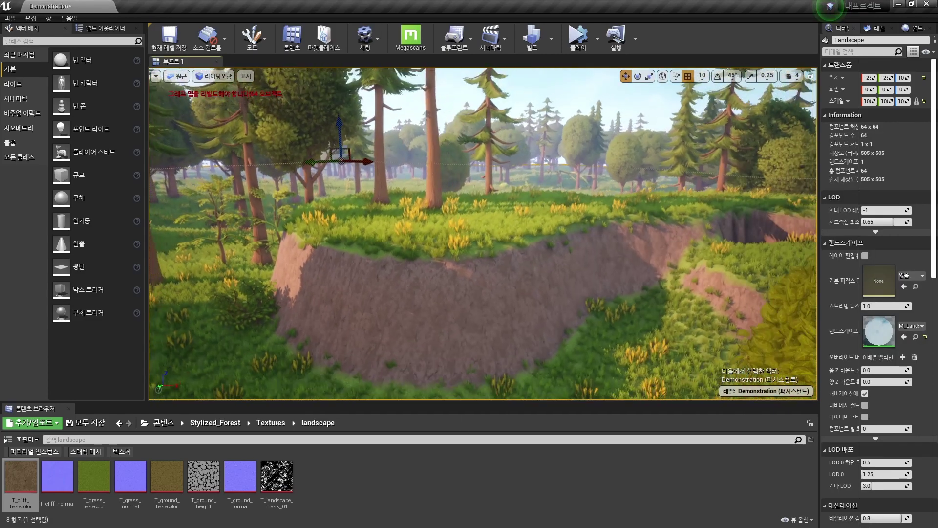
pyautogui.press('Escape')
pyautogui.press('F11')
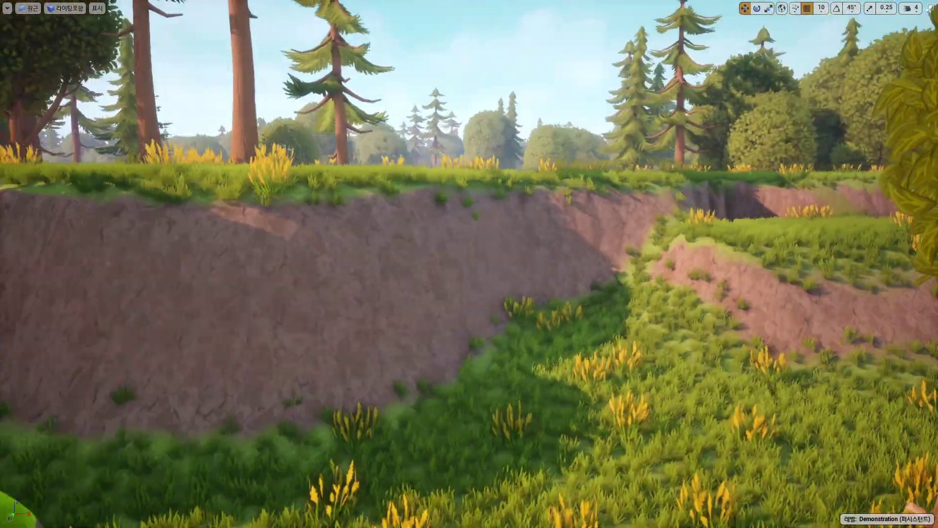
pyautogui.press('F11')
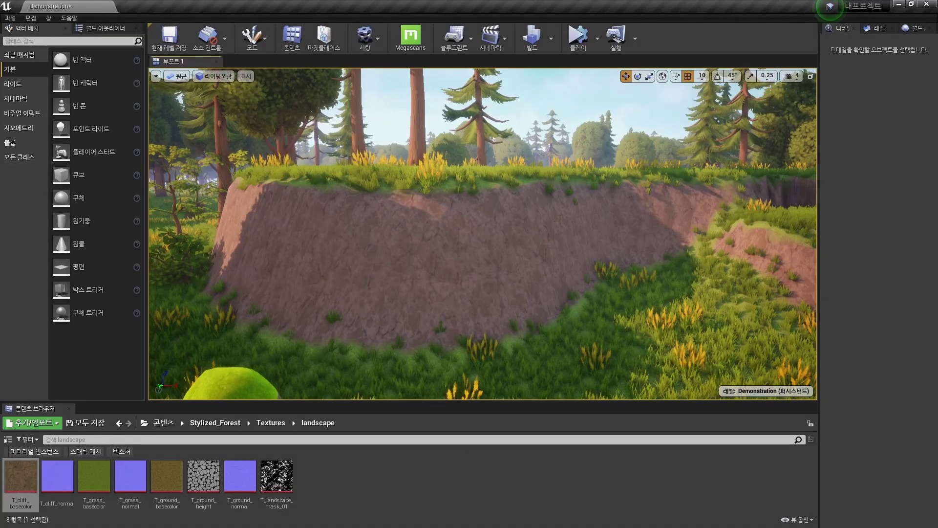